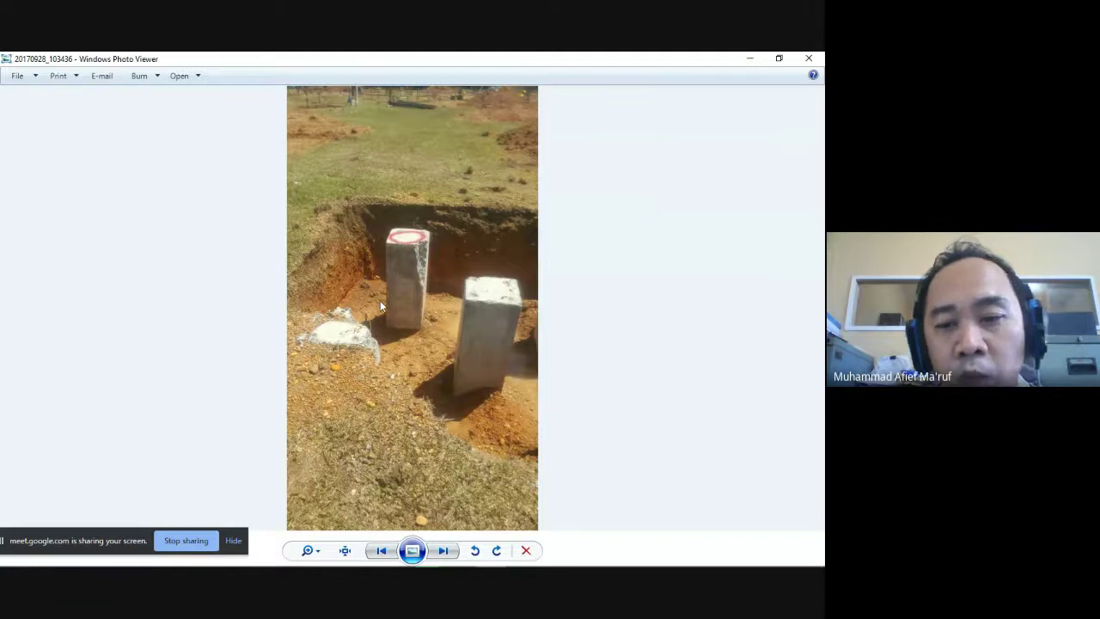
Page forward through the site photos to the circular column reinforcement cage standing in a brick-lined footing pit.
key(Right)
key(Right)
key(Right)
key(Right)
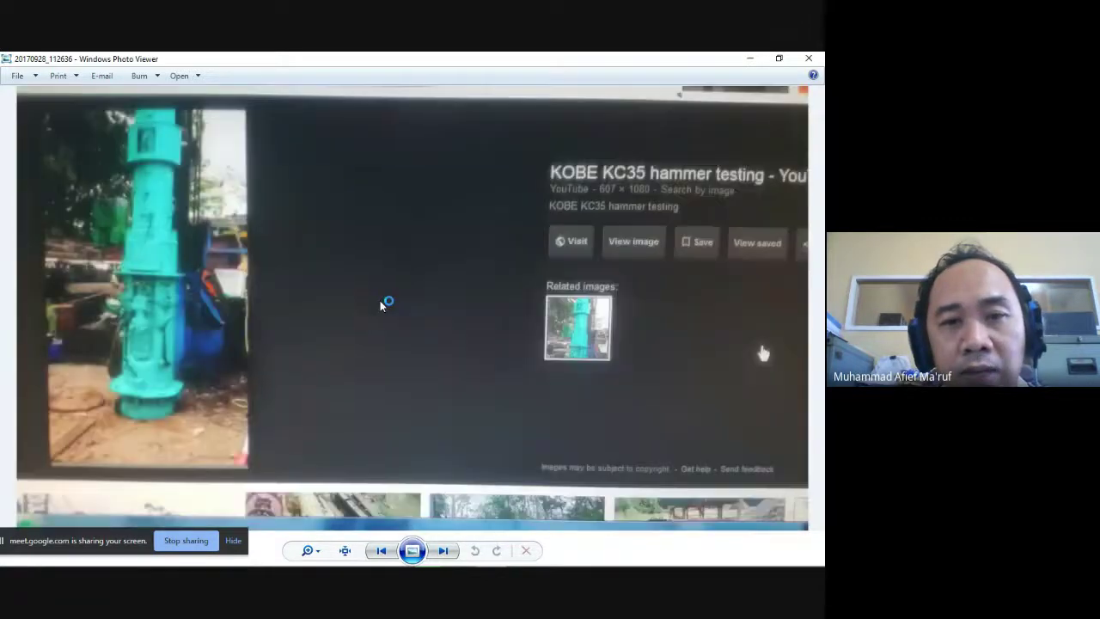
key(Right)
key(Right)
key(Right)
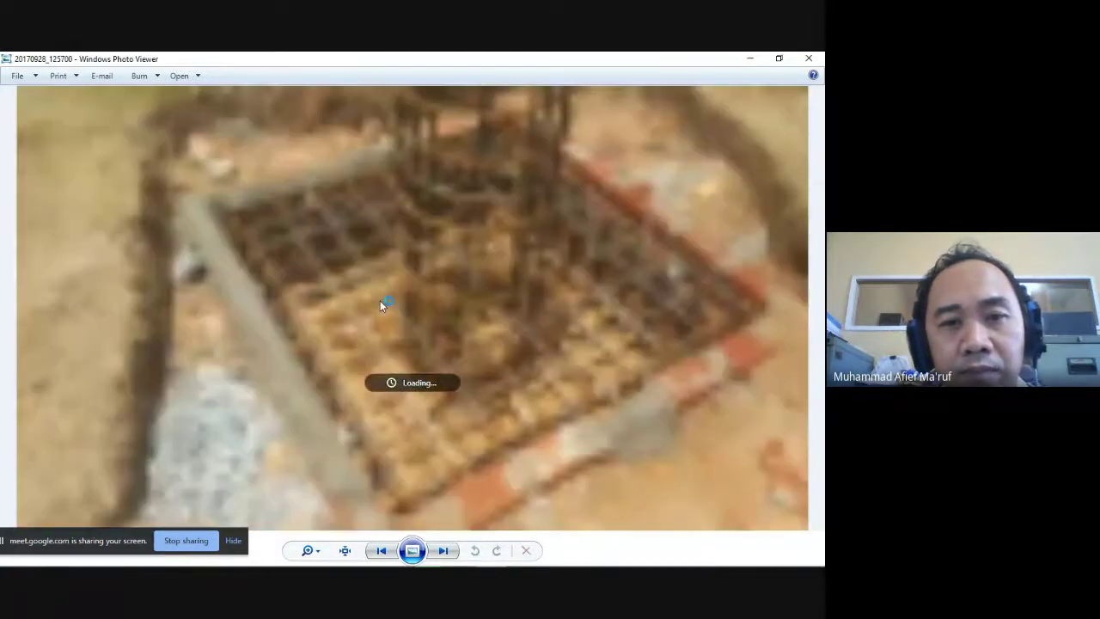
key(Right)
key(Right)
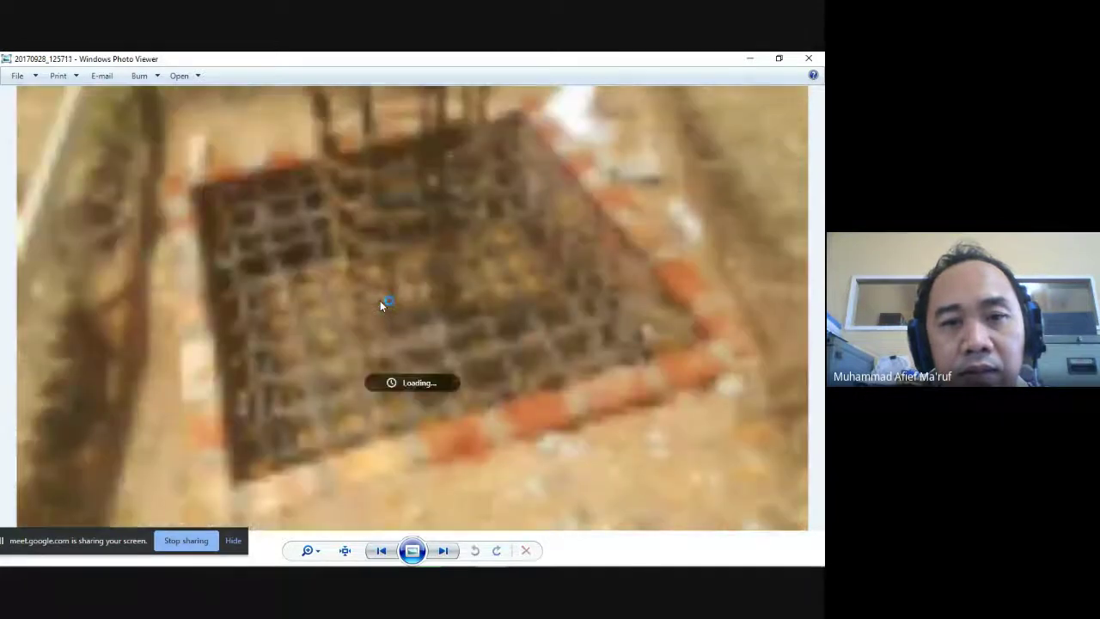
key(Right)
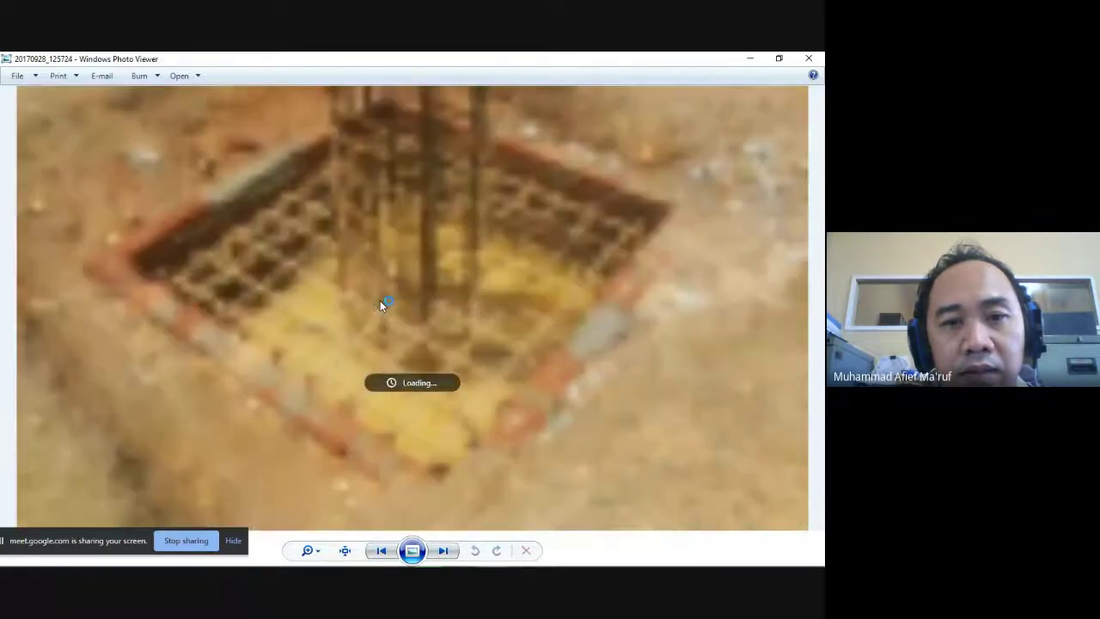
key(Right)
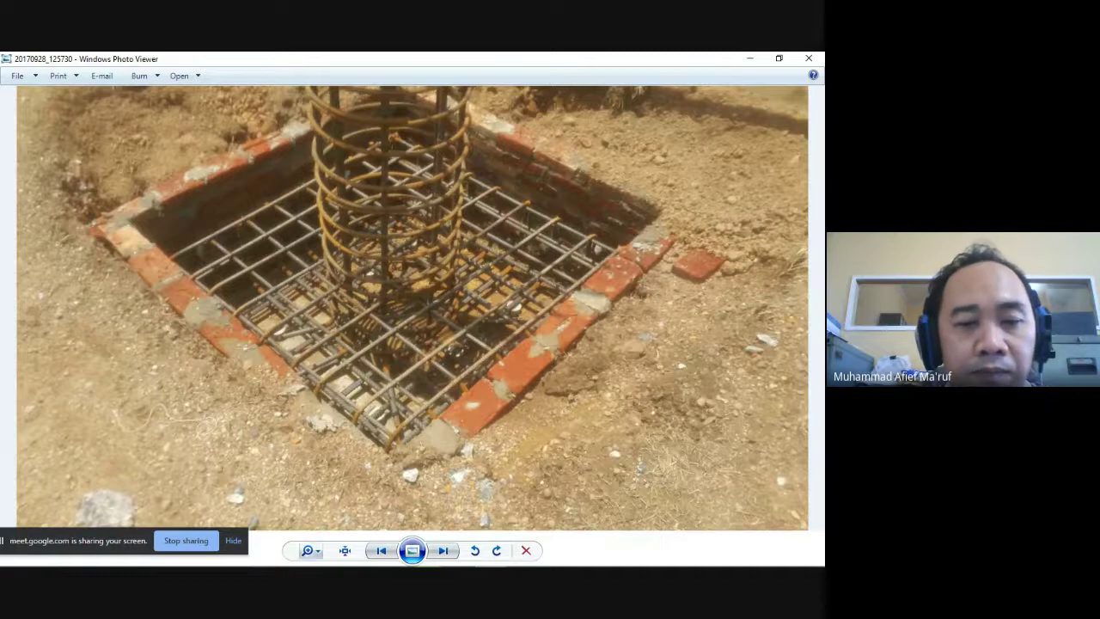
Switch to the foundation workbook in Excel and review the DoP Type I and DoP Type II pile layout drawings.
click(460, 561)
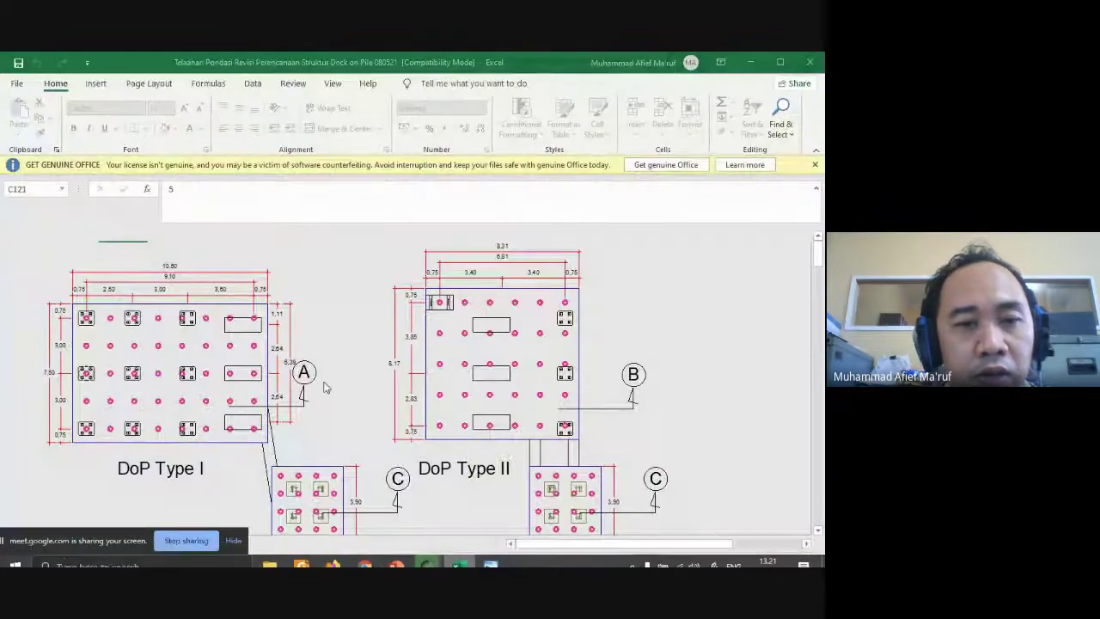
click(460, 556)
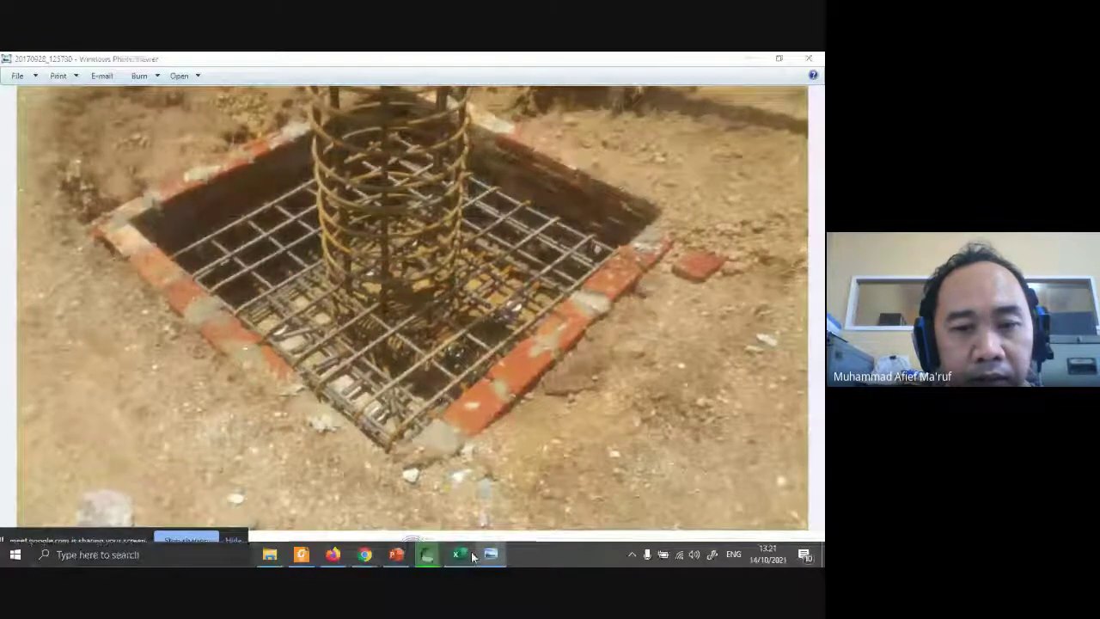
click(464, 555)
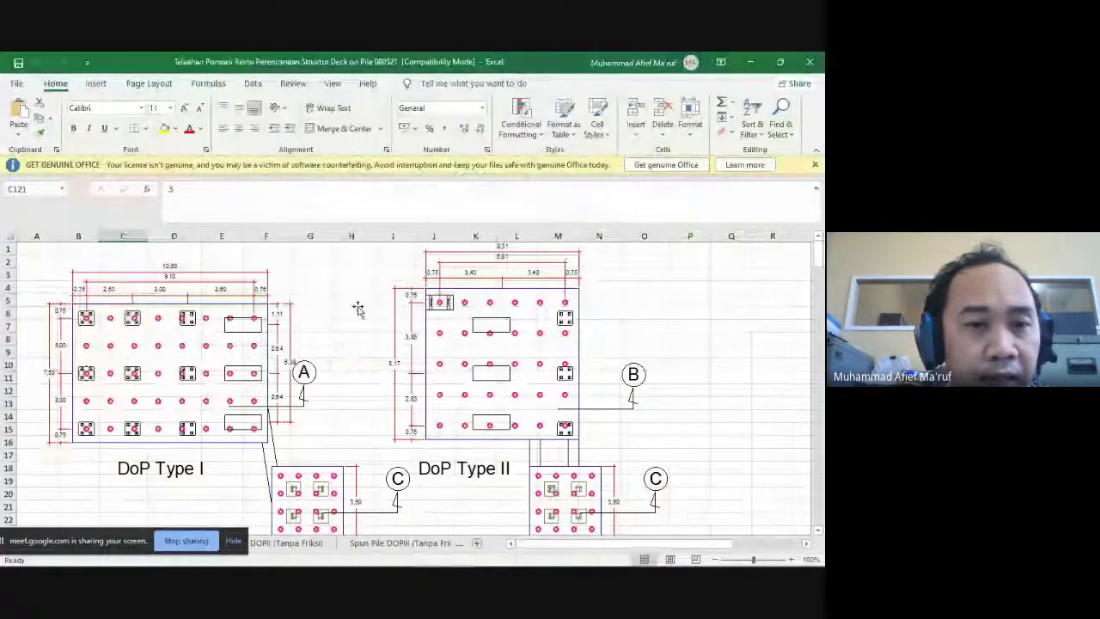
scroll(160, 314, down, 1)
scroll(146, 321, up, 1)
scroll(146, 322, up, 1)
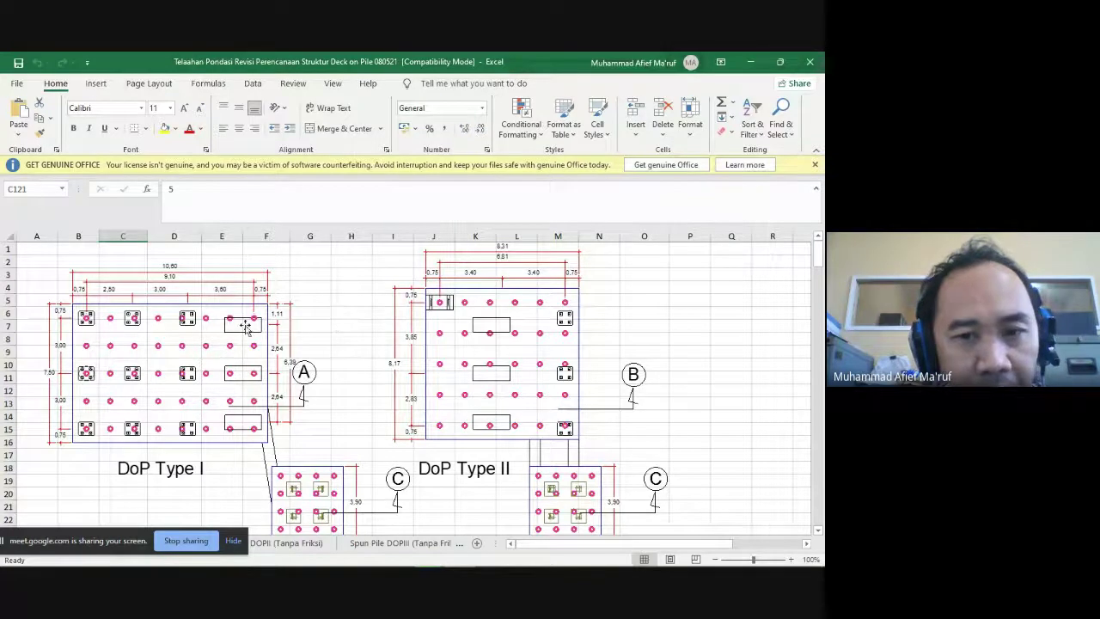
Find the single-pile bearing capacity section for D=40 cm without friction and examine its Meyerhof (1956) method.
scroll(246, 325, down, 11)
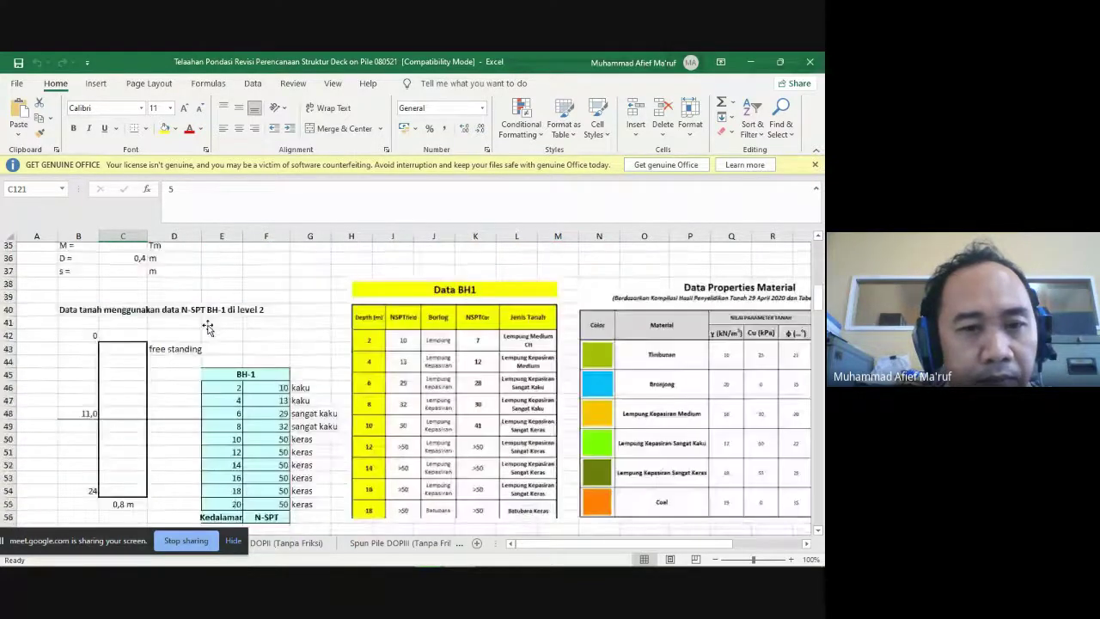
scroll(207, 326, down, 9)
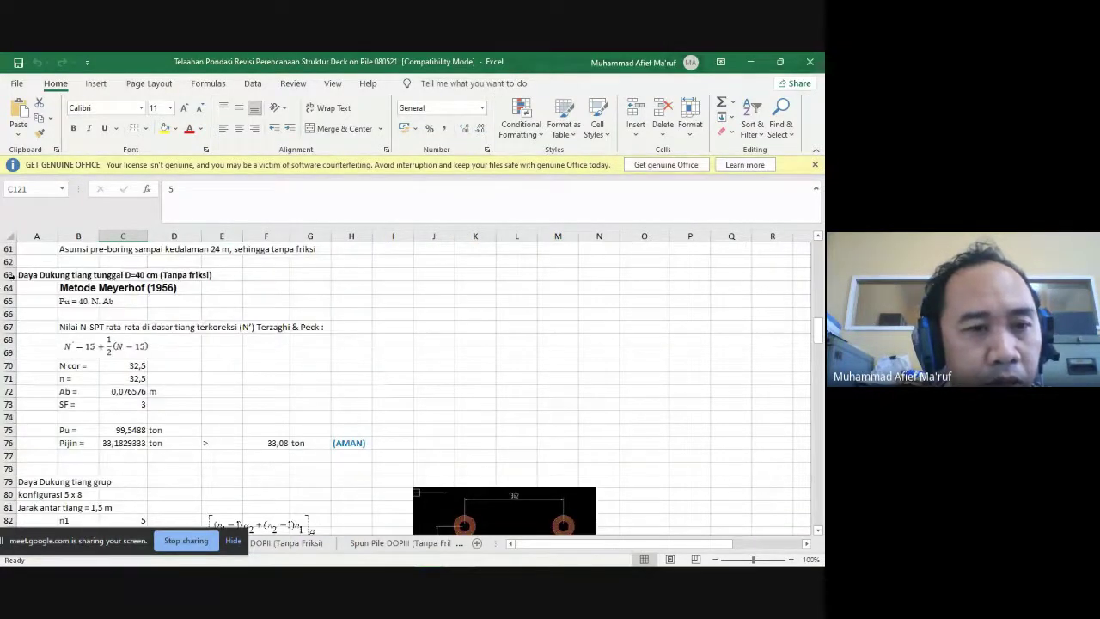
click(19, 273)
click(148, 306)
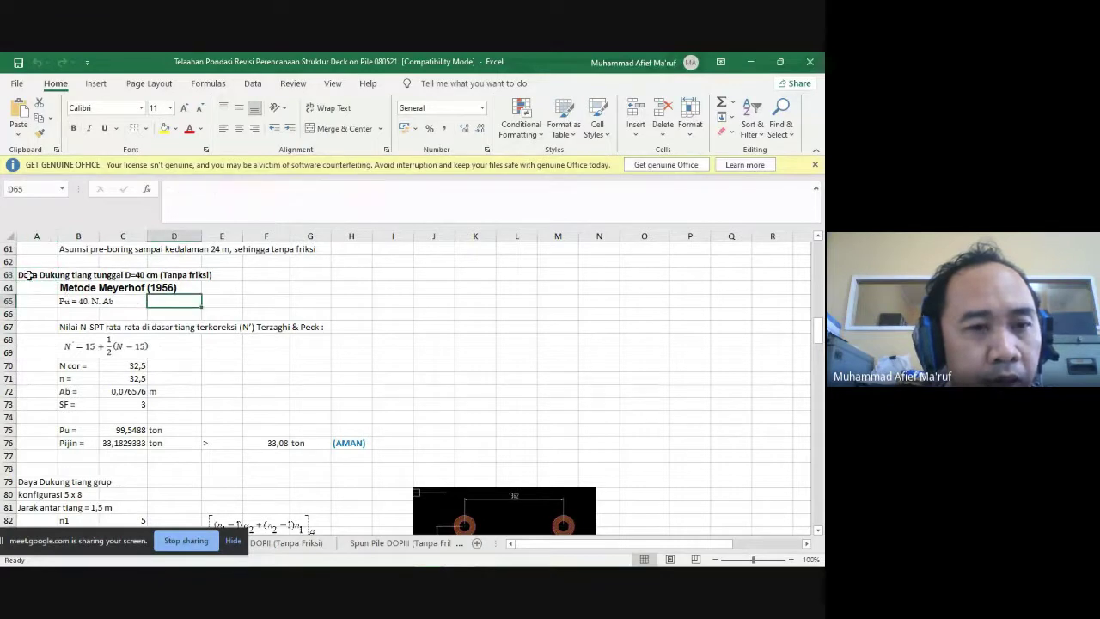
click(31, 276)
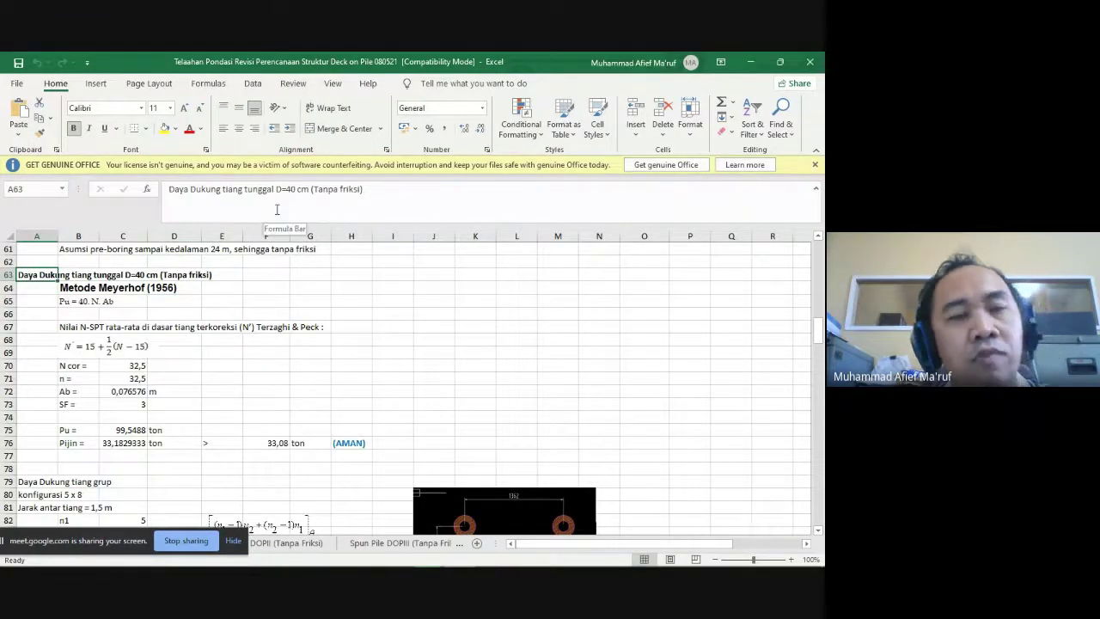
click(86, 286)
scroll(301, 243, down, 1)
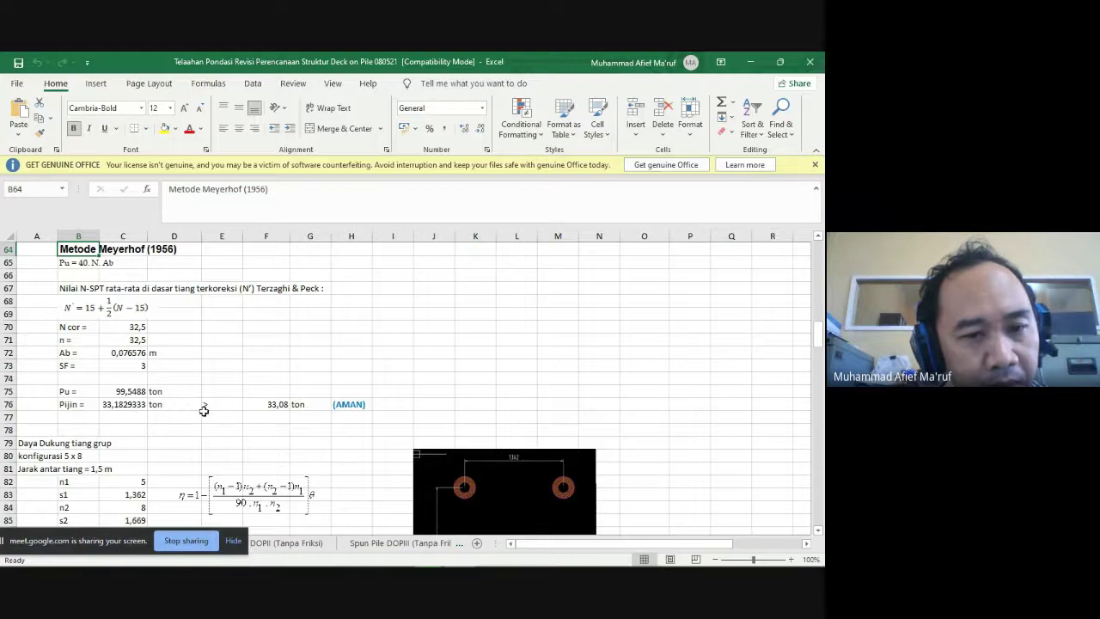
Check the allowable single-pile capacity Pijin in C76 against the load in F76 and the safety verdict in H76.
click(282, 407)
click(429, 357)
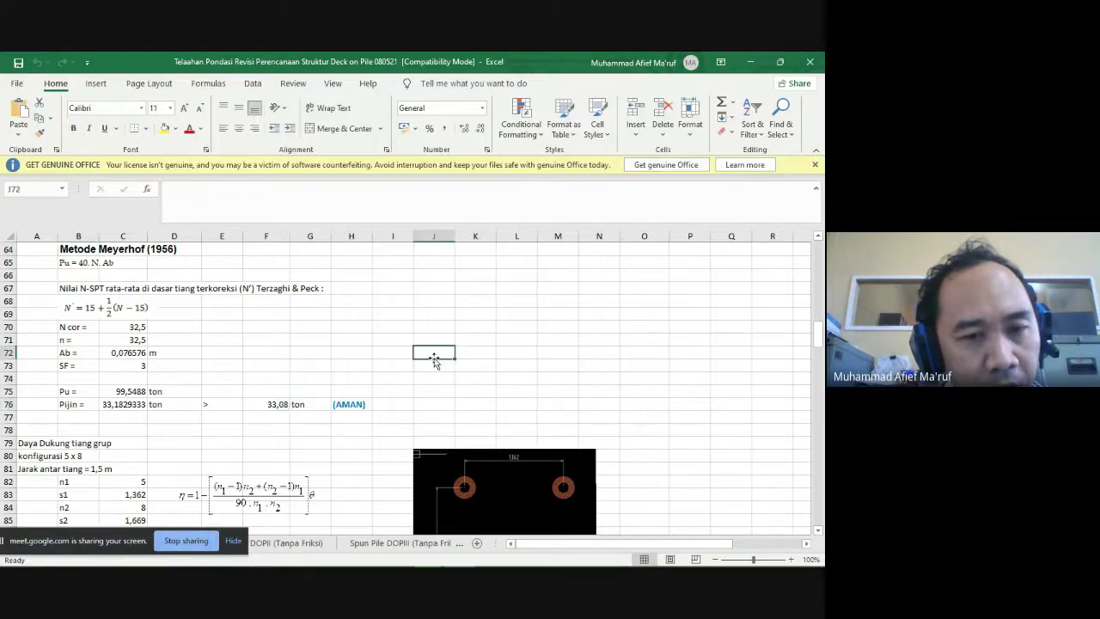
click(109, 404)
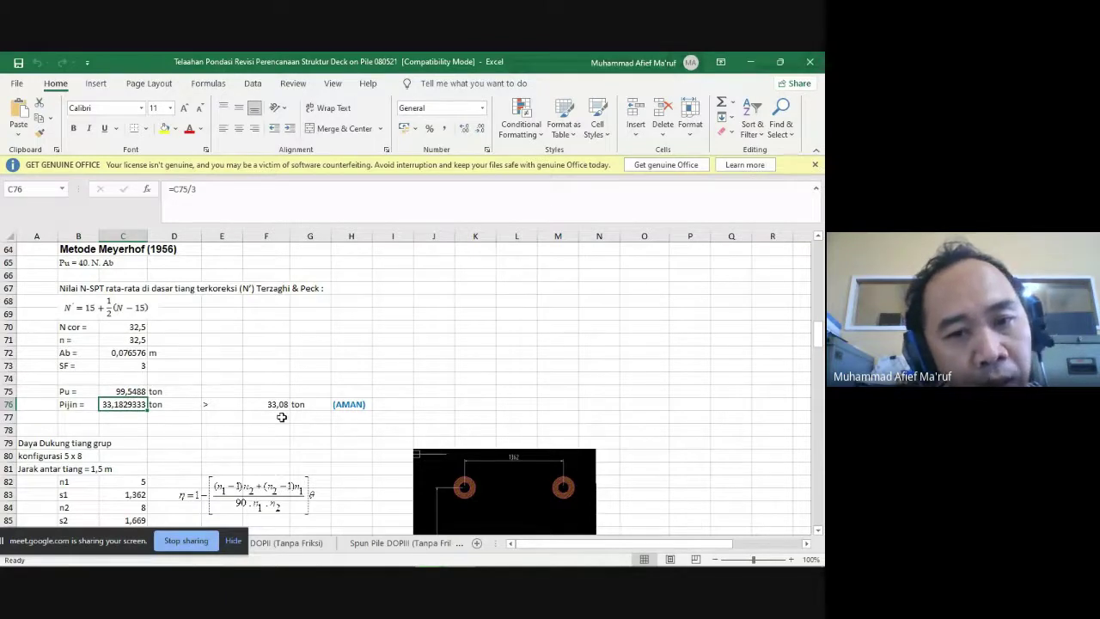
click(350, 404)
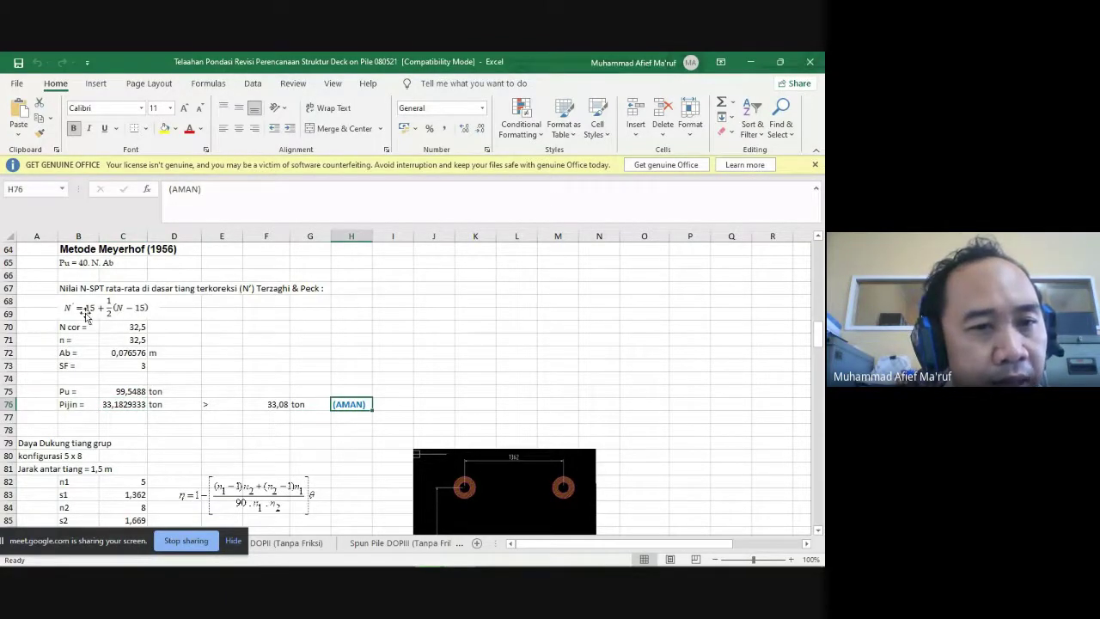
Examine the pile group inputs for the 5 x 8 configuration: n1, n2, s1, s2 and the average spacing formula.
scroll(142, 309, down, 2)
scroll(127, 352, down, 1)
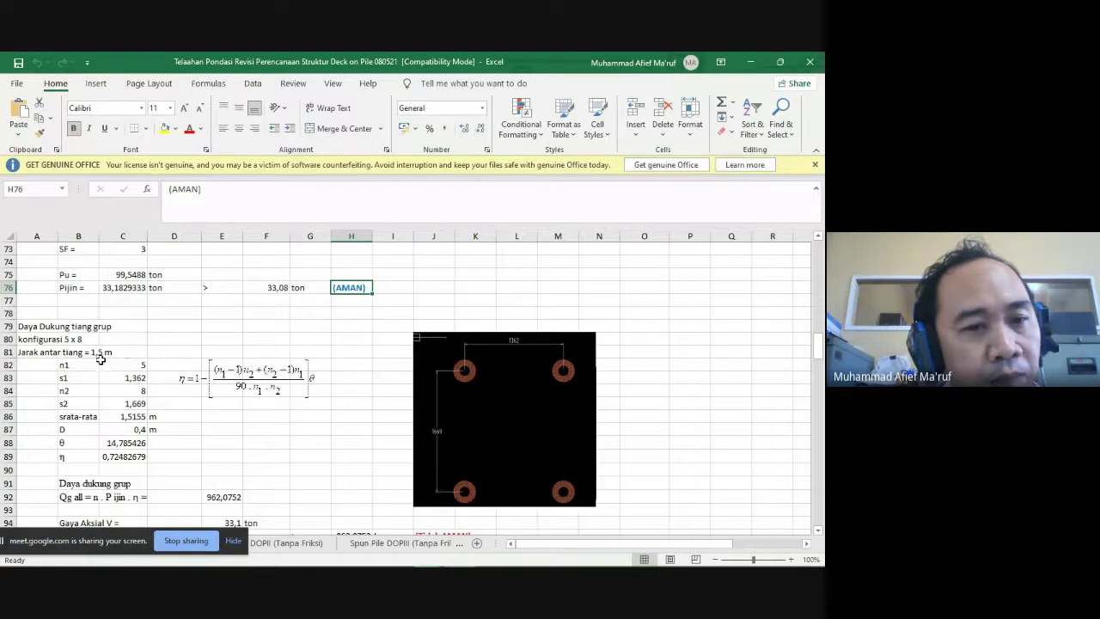
scroll(101, 361, down, 2)
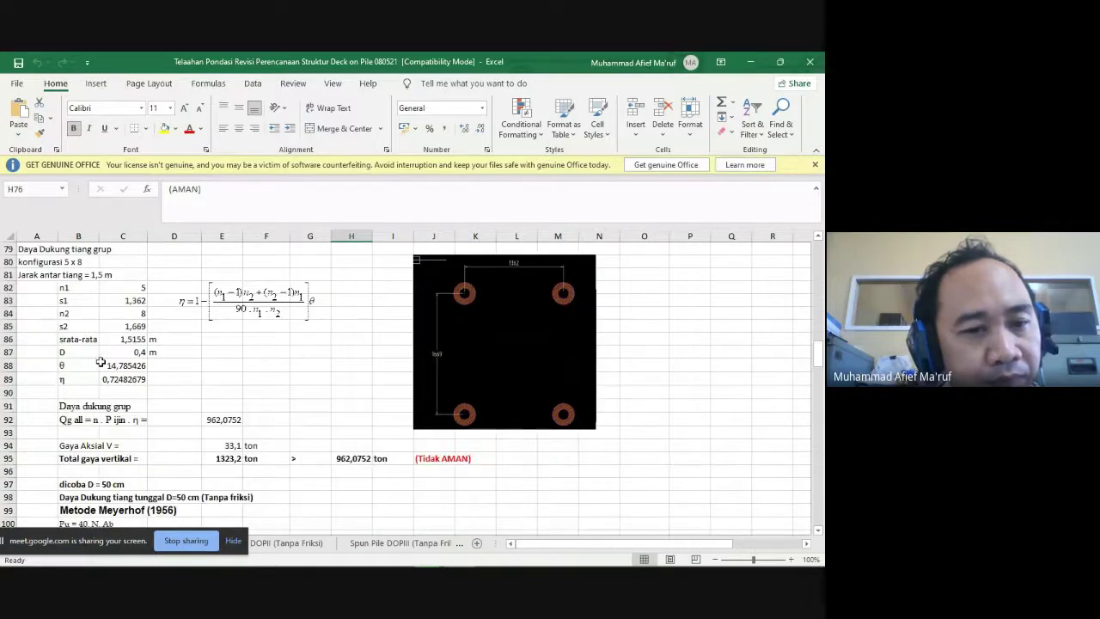
click(131, 287)
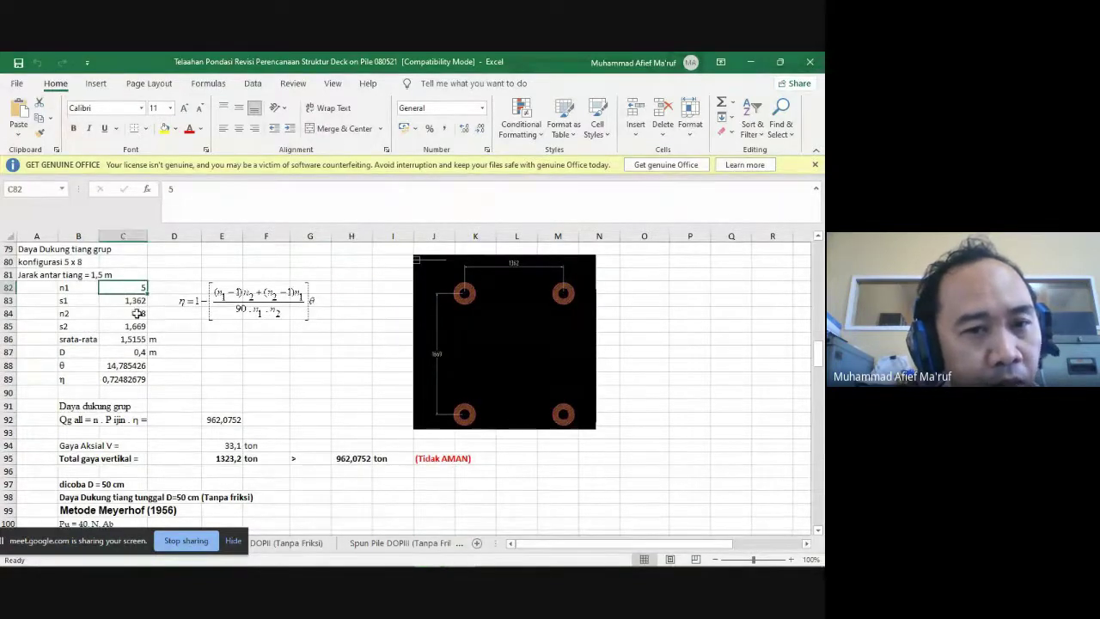
click(129, 315)
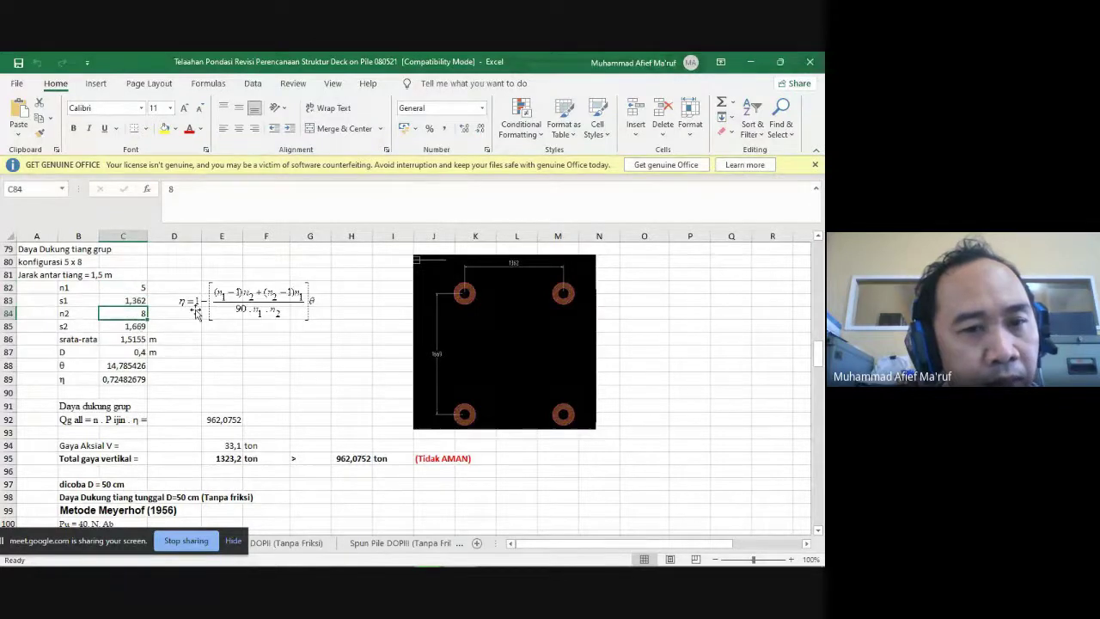
click(131, 300)
click(128, 327)
click(125, 300)
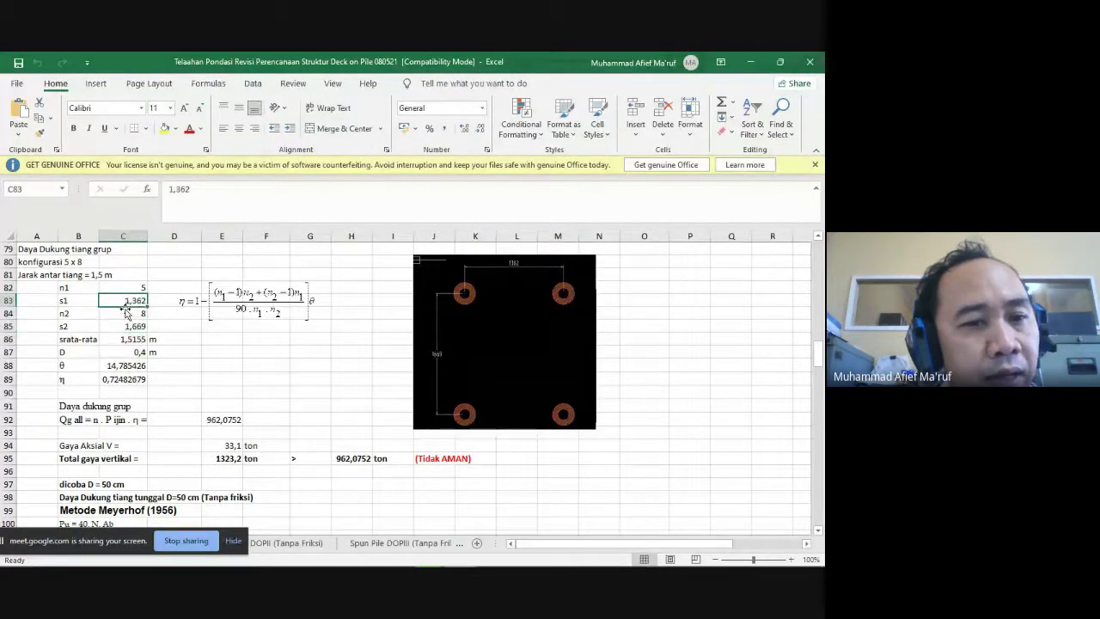
click(127, 341)
Review the pile grid in the DoP Type I layout drawing and return to the pile group calculation.
scroll(188, 323, up, 11)
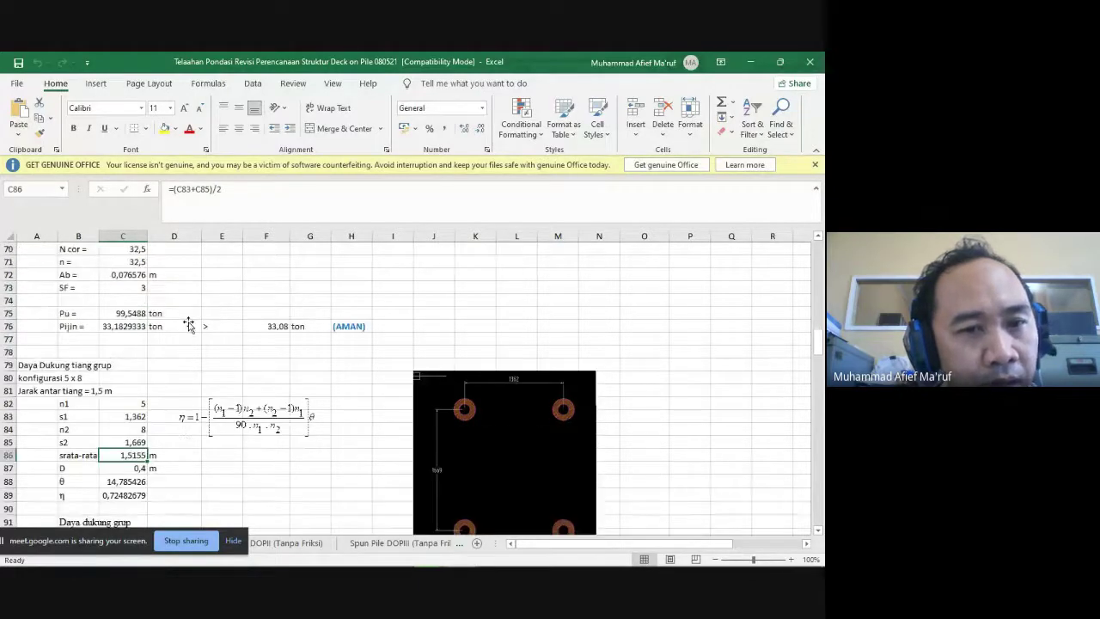
scroll(188, 324, up, 15)
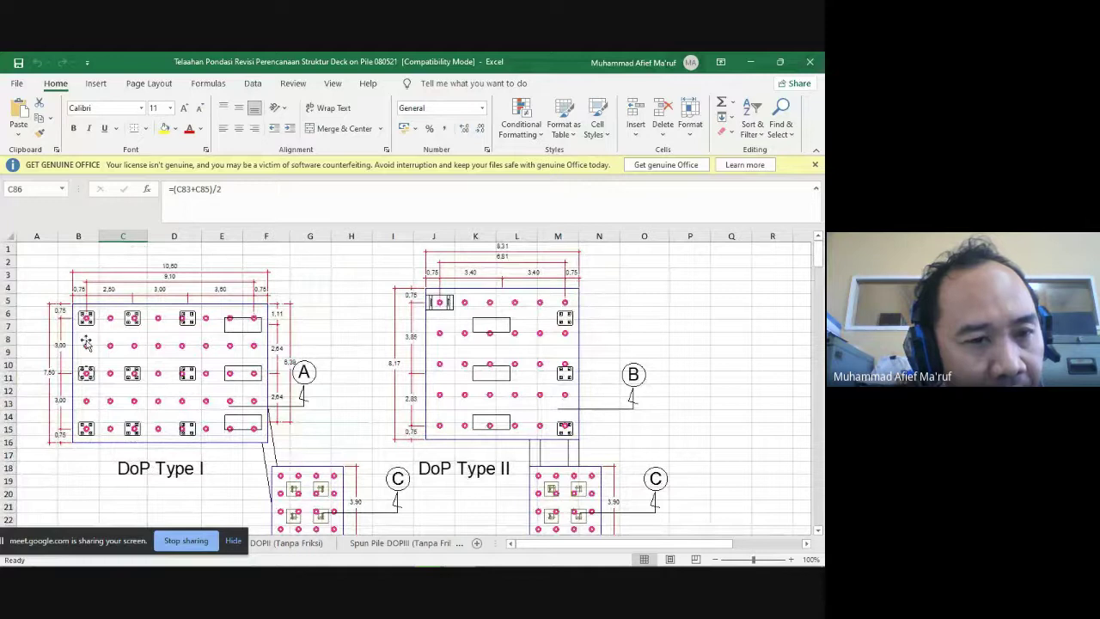
scroll(270, 343, down, 19)
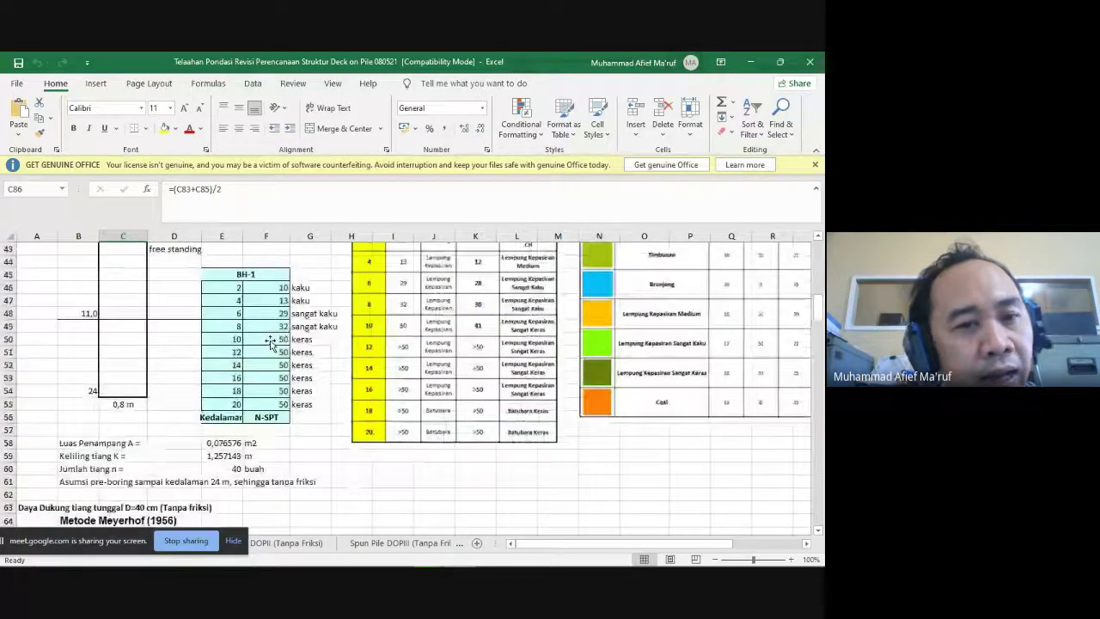
scroll(270, 343, down, 6)
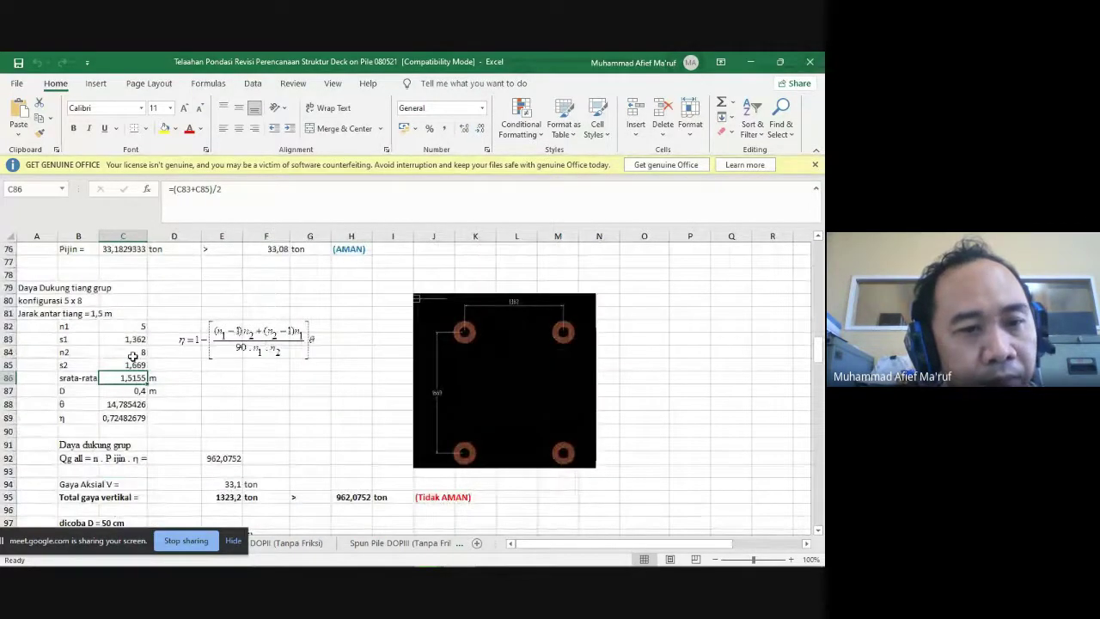
Inspect the spacings s1 and s2, their average in C86, and the pile diameter reference in C87.
click(125, 339)
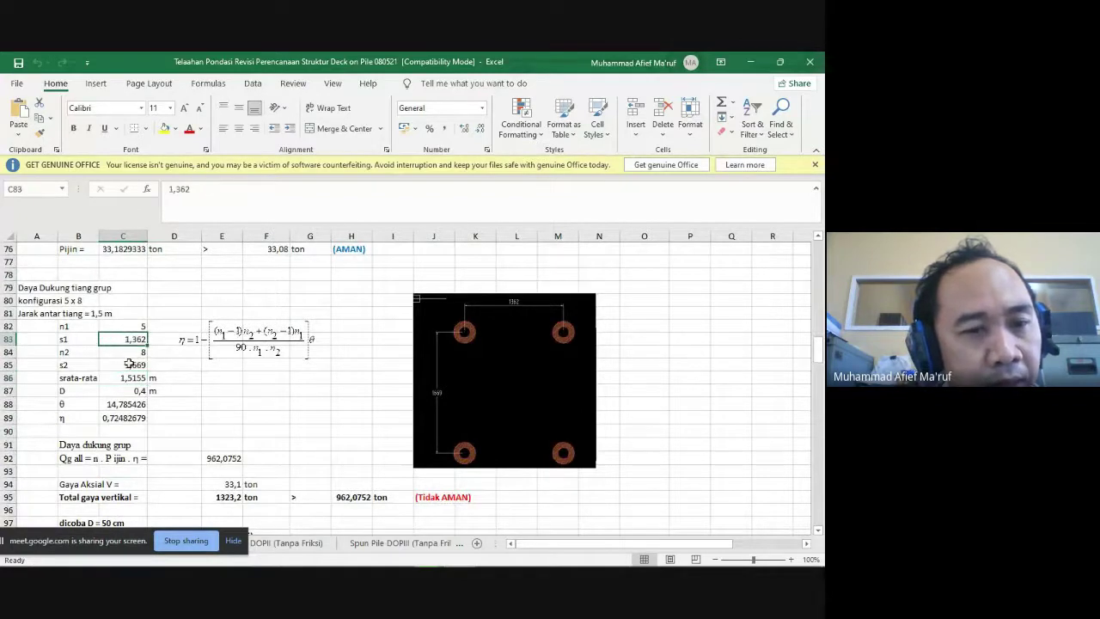
click(128, 365)
click(128, 377)
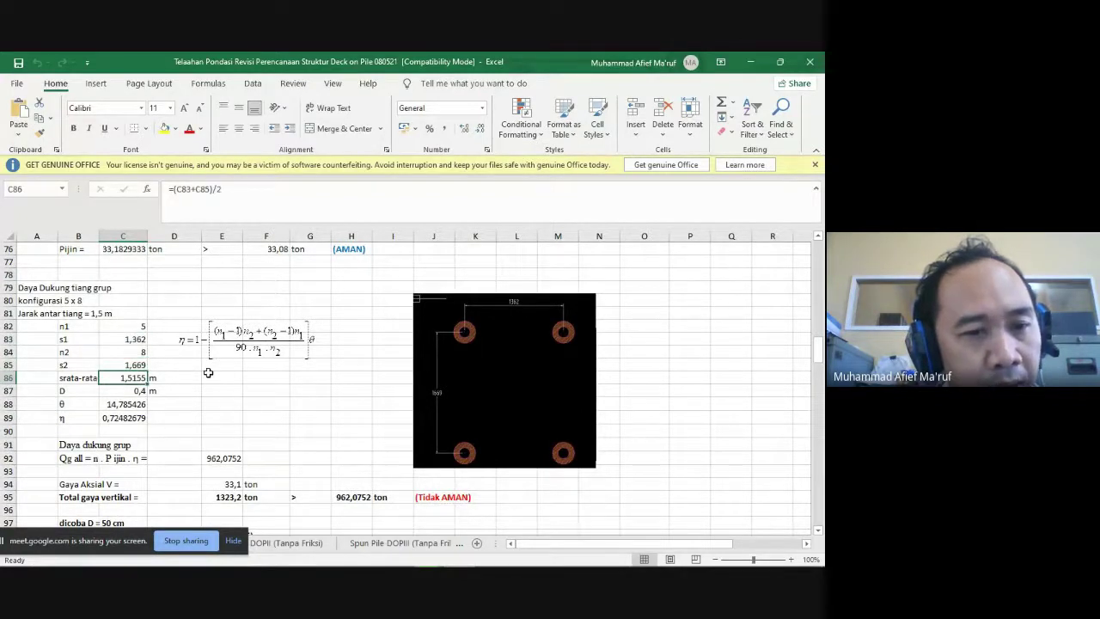
click(127, 391)
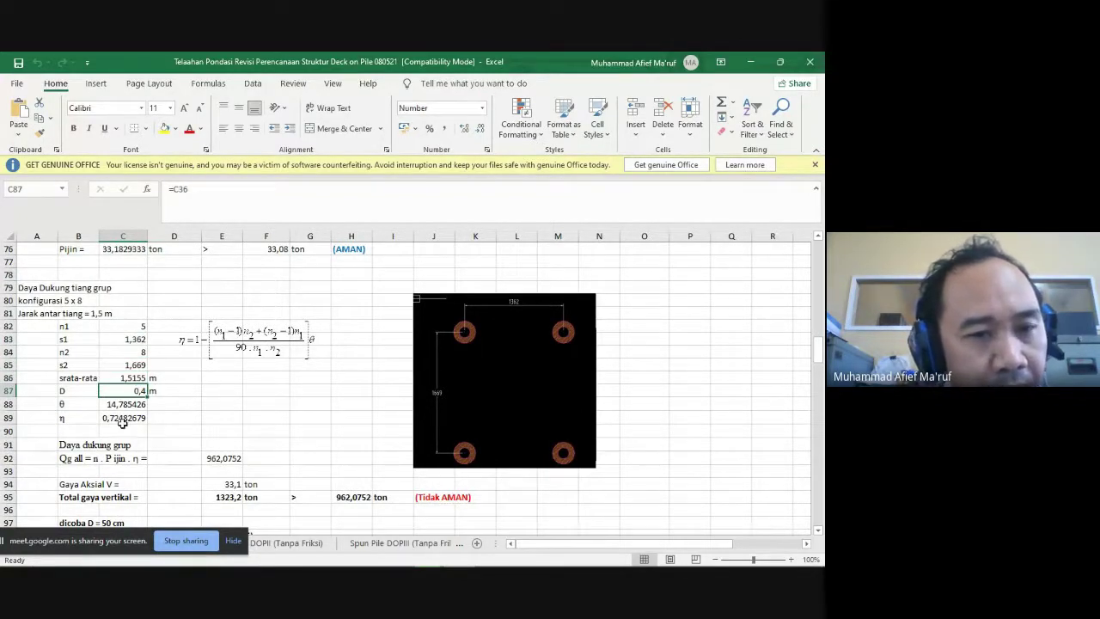
click(118, 378)
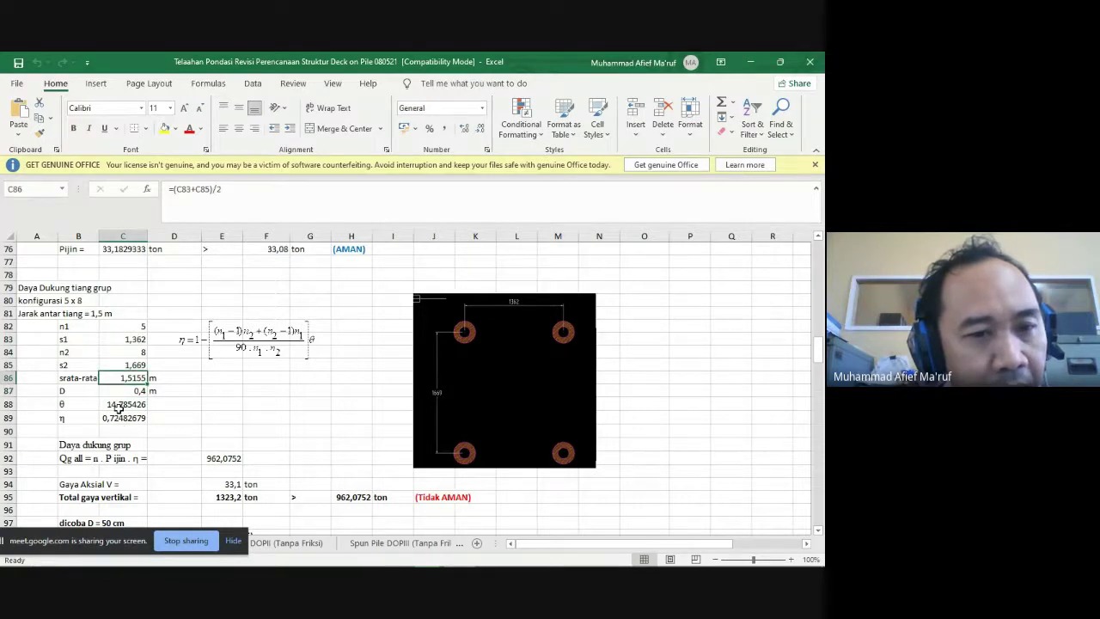
Inspect the formulas for the angle θ in C88 and the group efficiency η in C89.
click(120, 405)
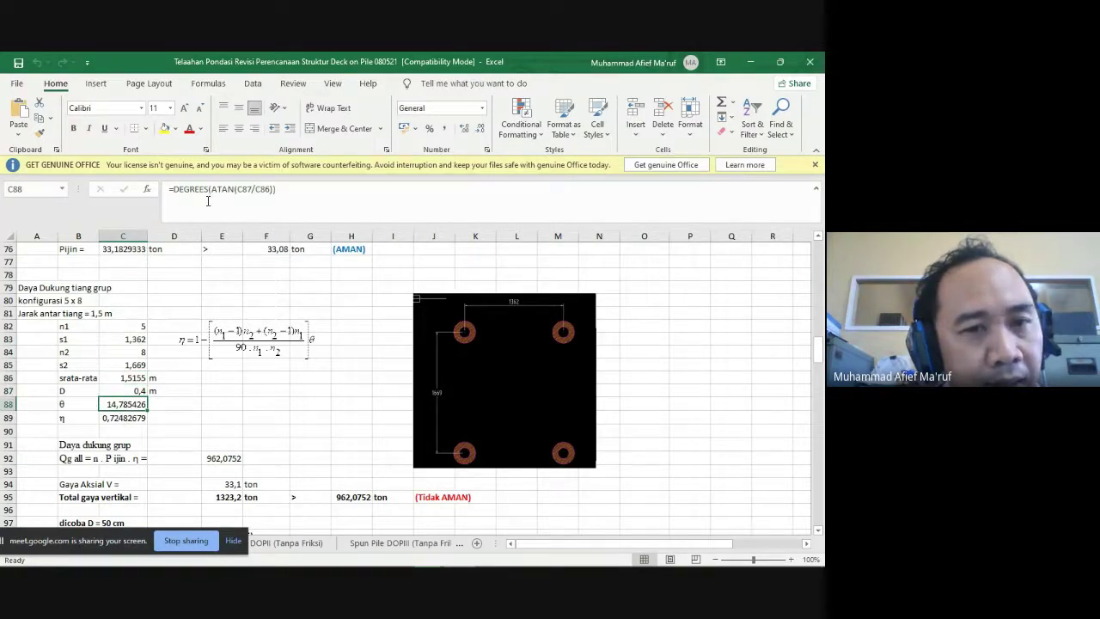
double_click(127, 401)
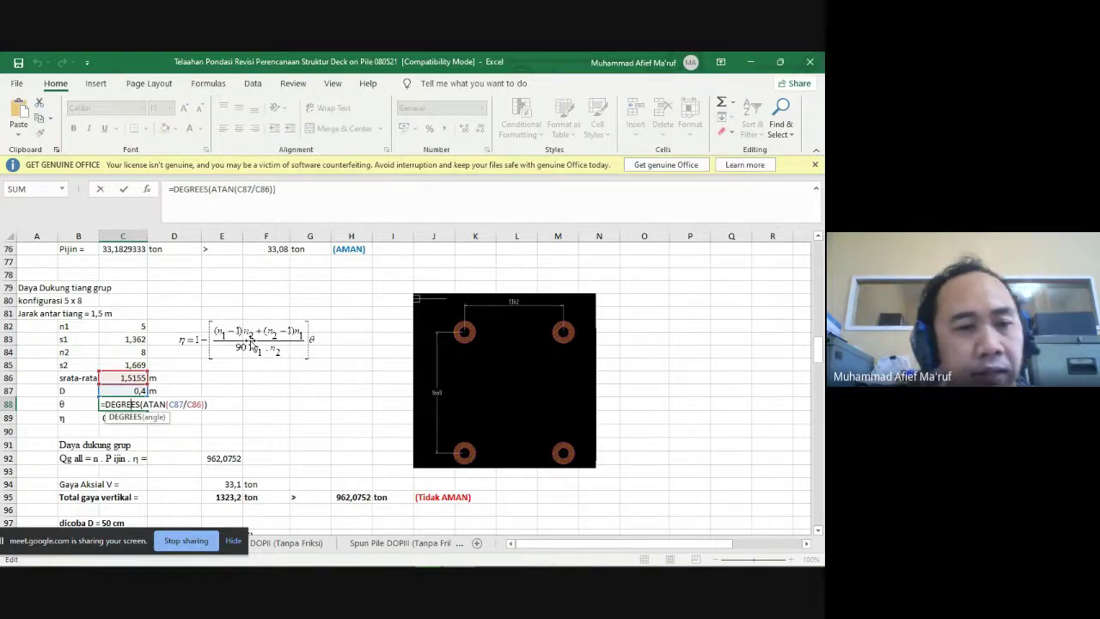
click(209, 191)
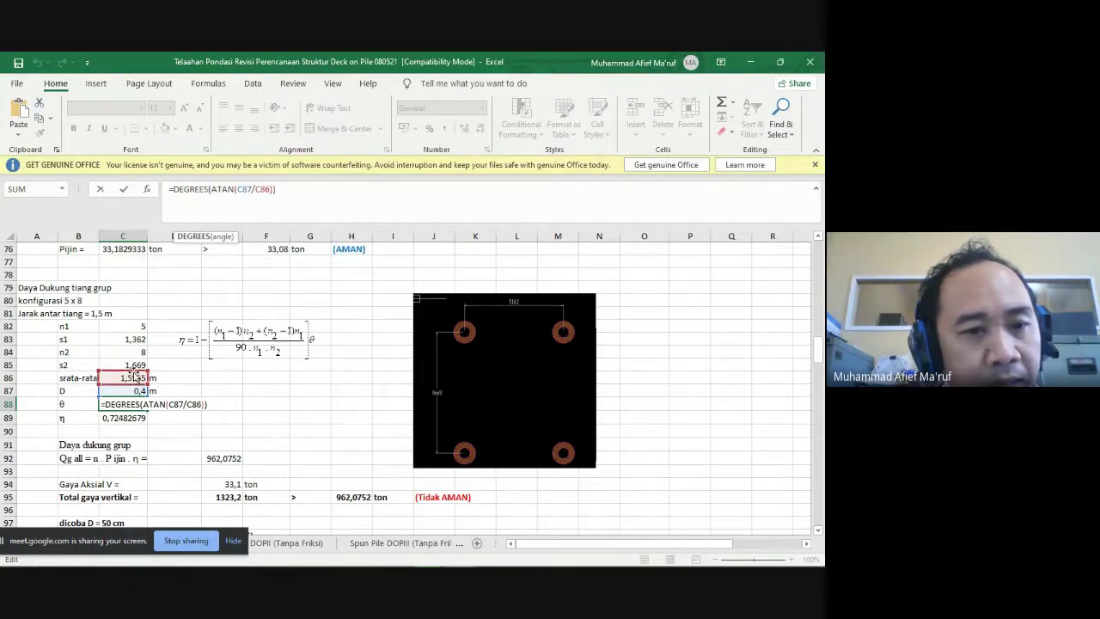
key(Return)
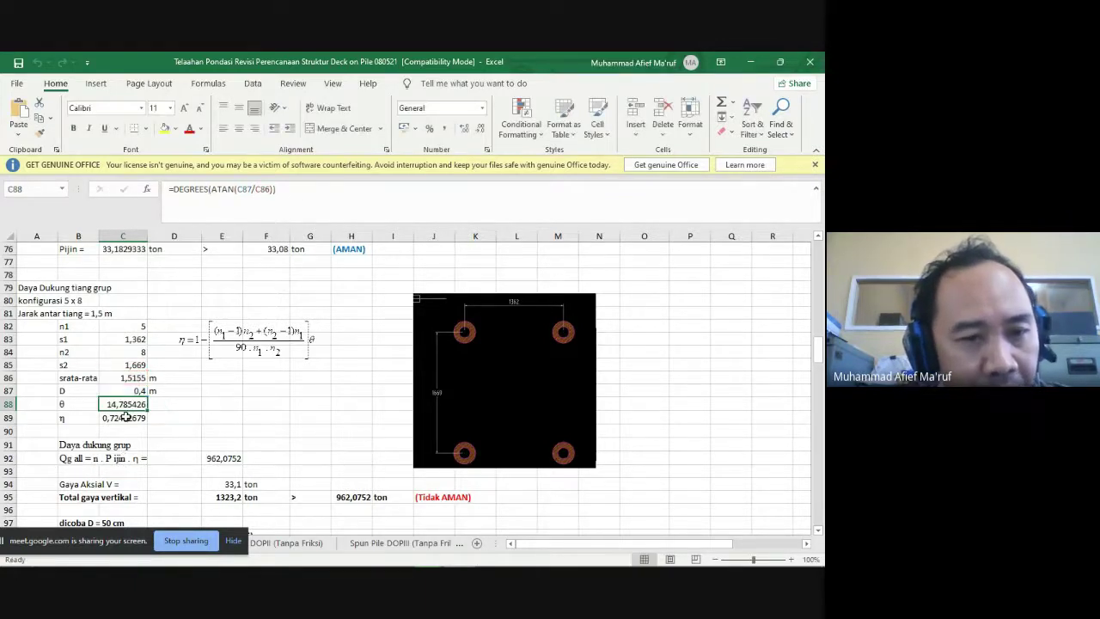
double_click(132, 417)
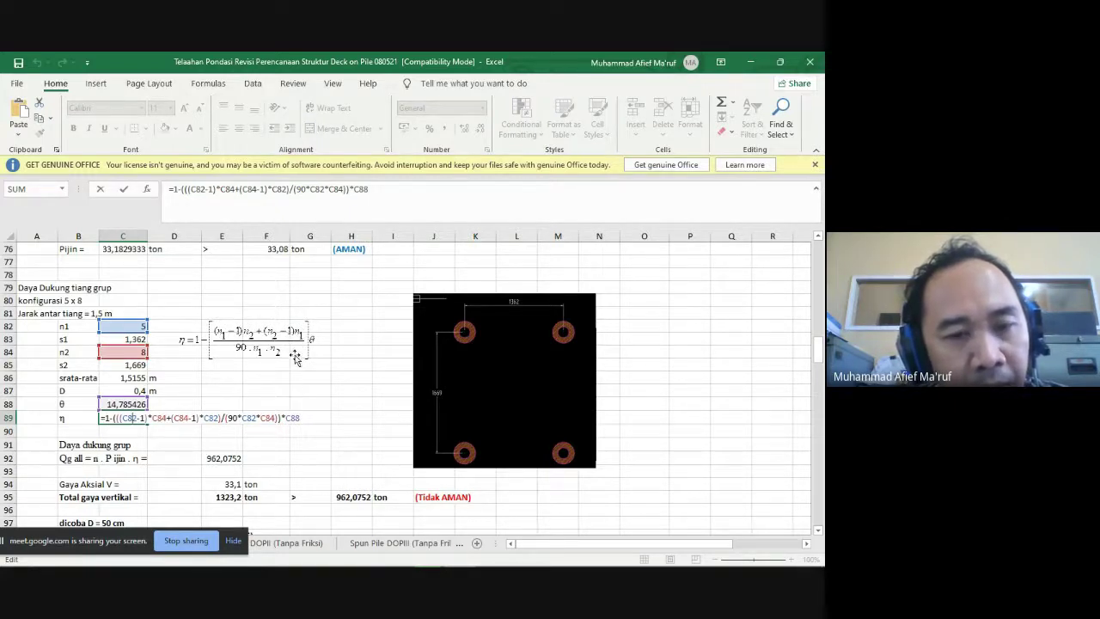
key(ctrl+Return)
Trace the group capacity check from Pijin in C76 to the axial force in E94 and the group capacity in H95.
scroll(277, 370, down, 2)
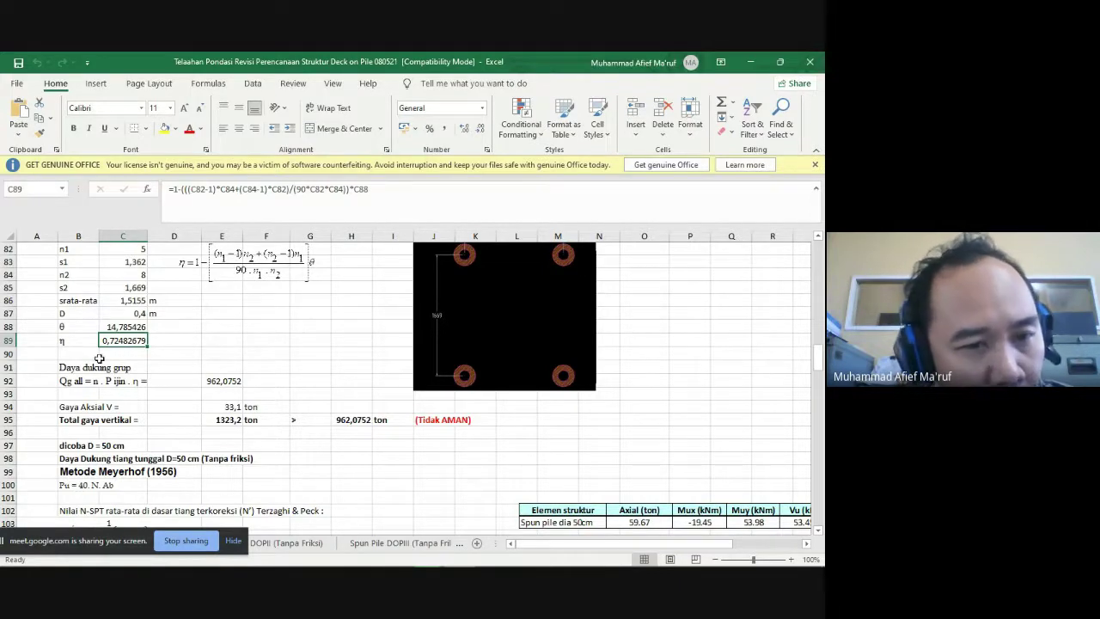
scroll(100, 360, up, 2)
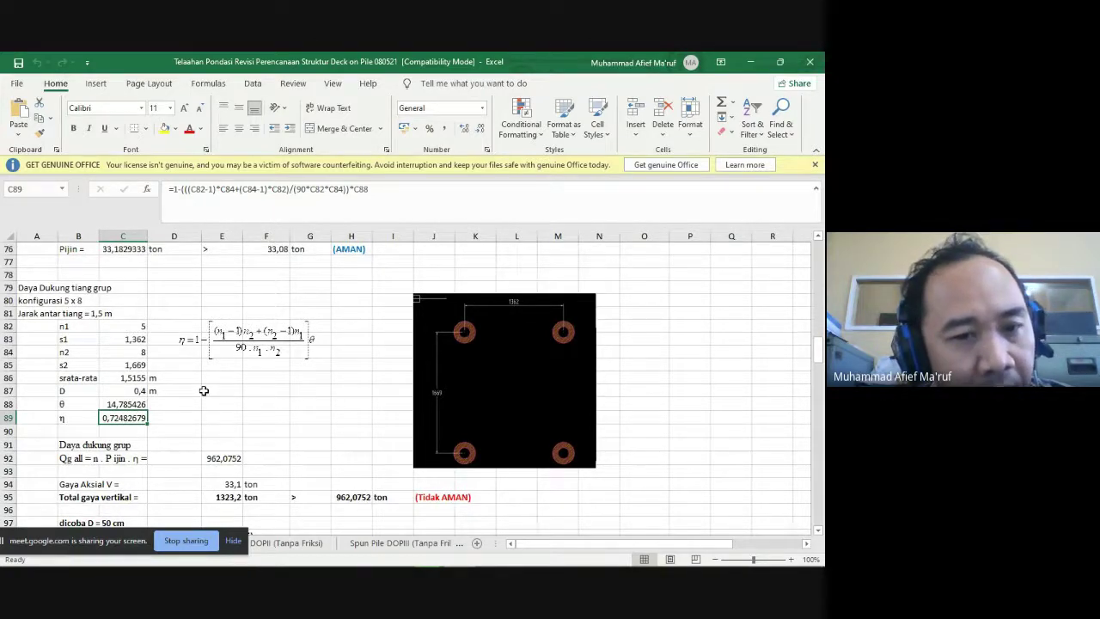
scroll(204, 391, down, 1)
scroll(135, 369, up, 3)
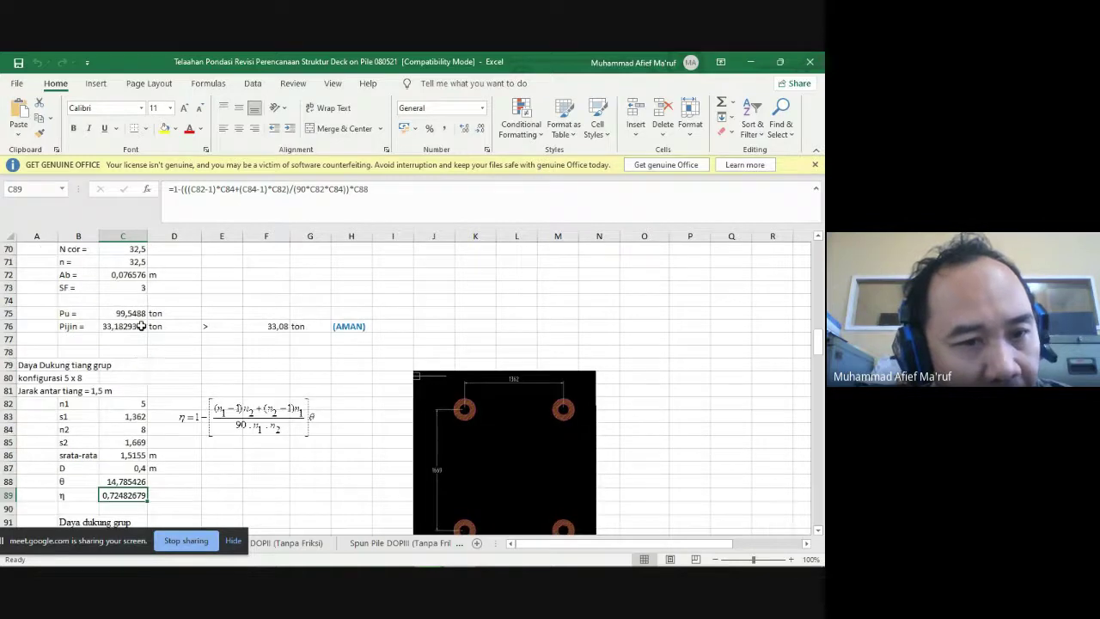
click(140, 326)
scroll(309, 369, down, 5)
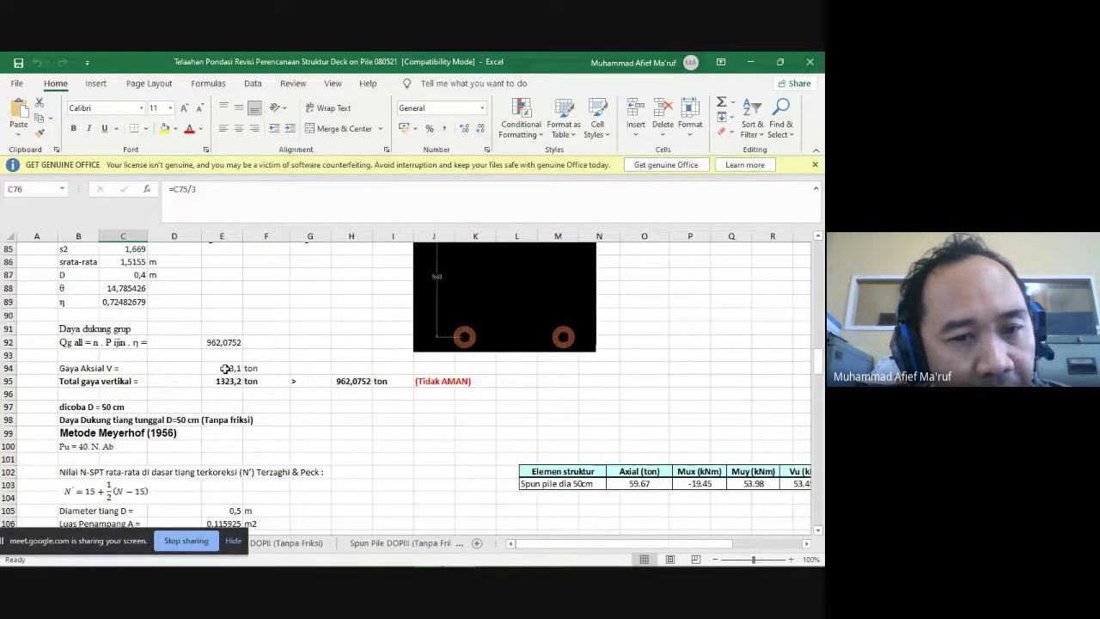
click(225, 368)
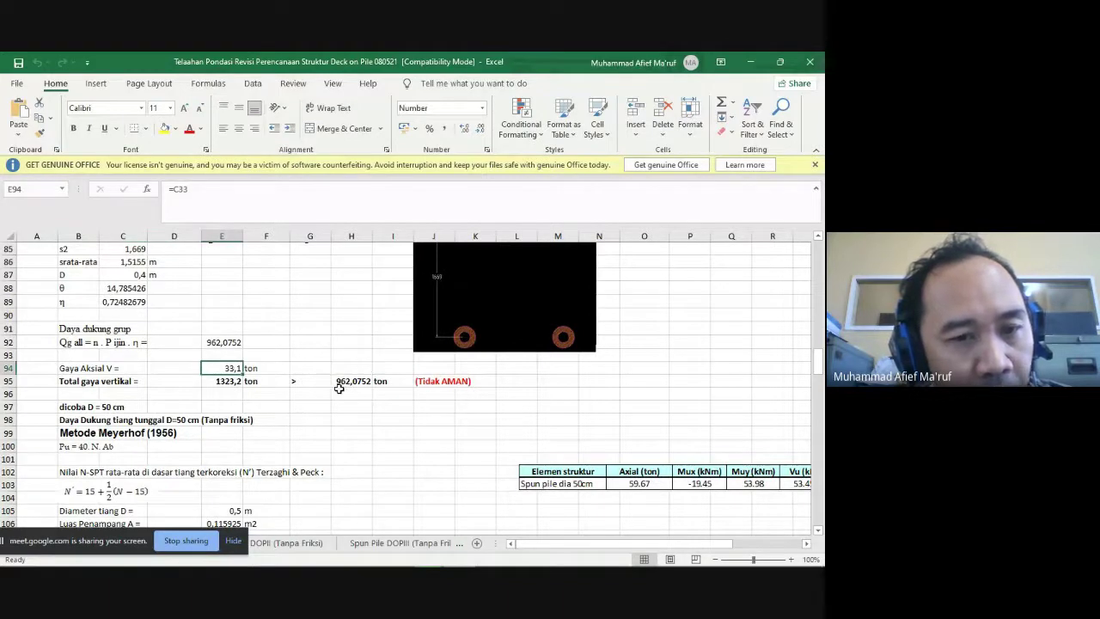
click(340, 383)
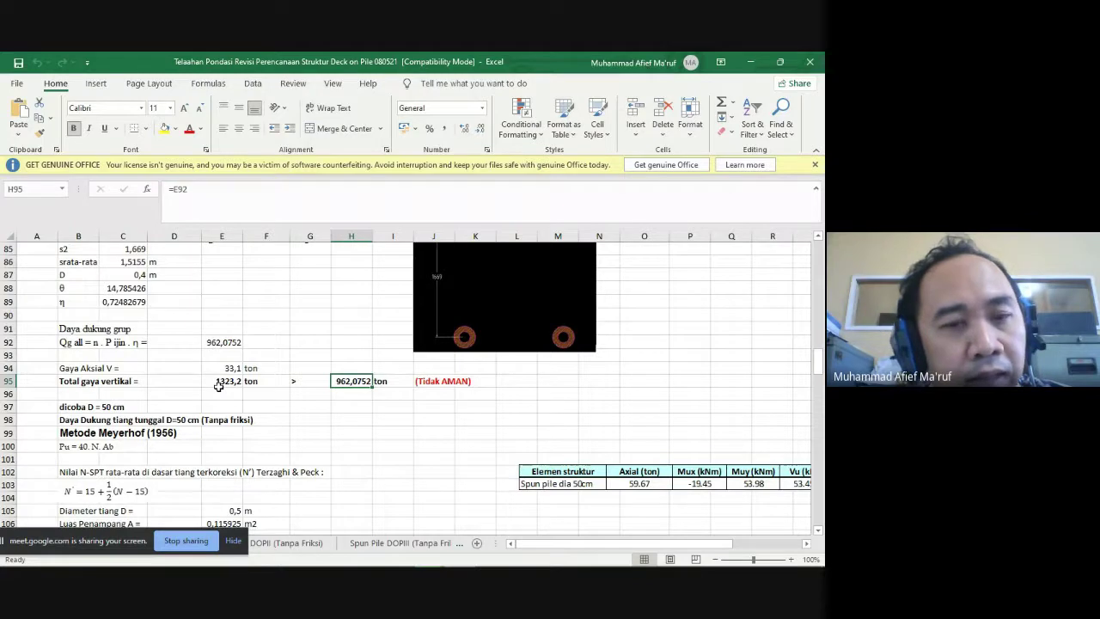
Compare the single-pile check in row 76 with the total vertical force check for the group in row 95.
scroll(218, 386, up, 4)
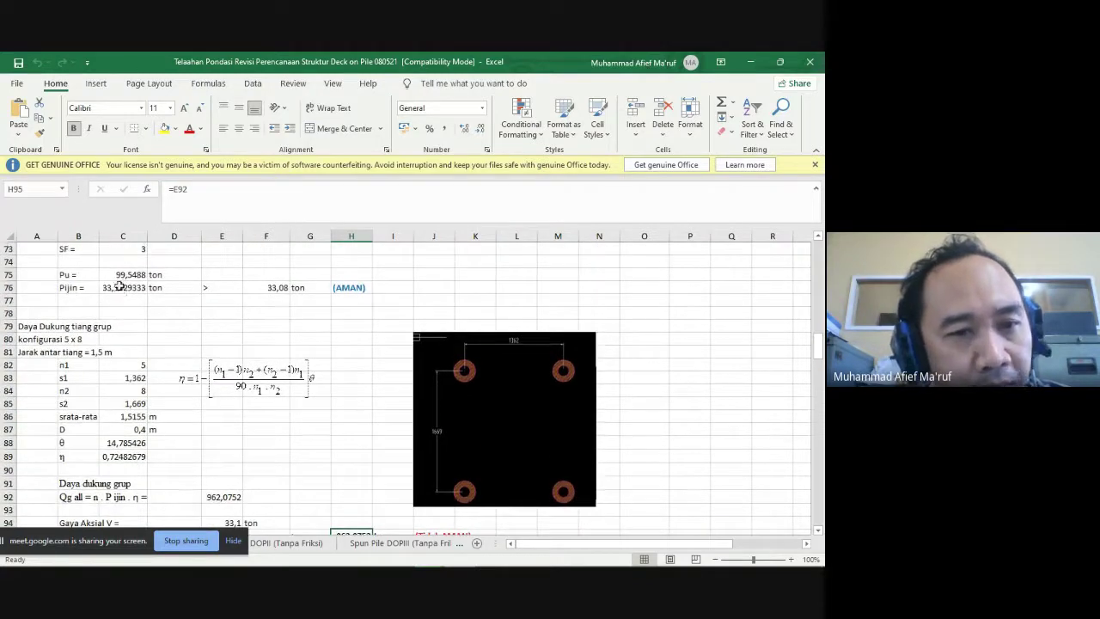
drag(120, 287, 360, 289)
scroll(372, 390, down, 2)
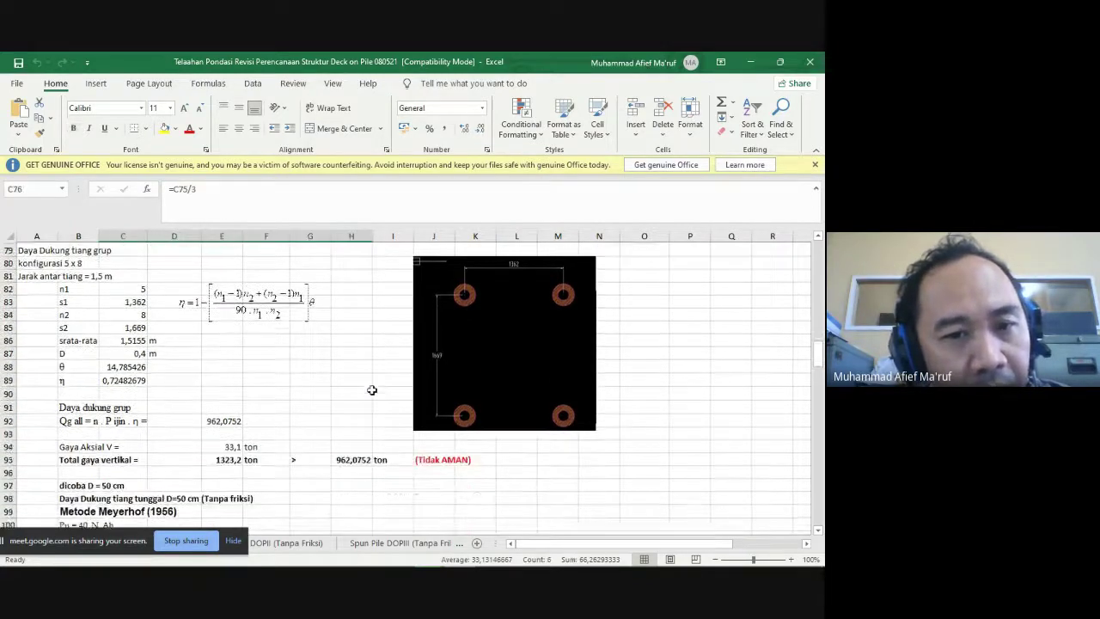
drag(236, 458, 453, 458)
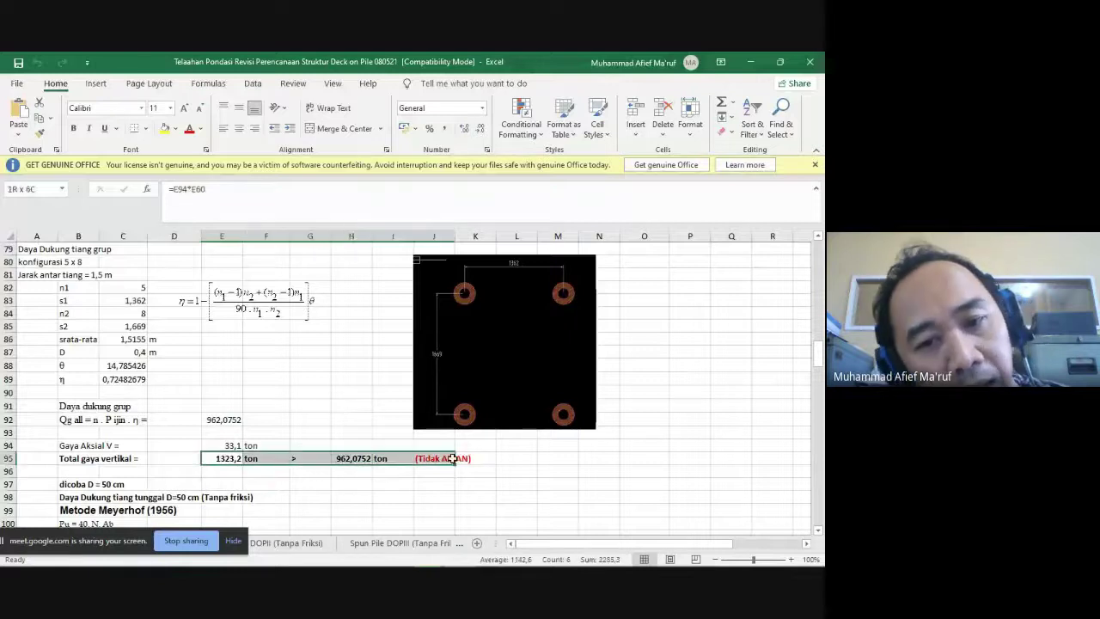
click(434, 496)
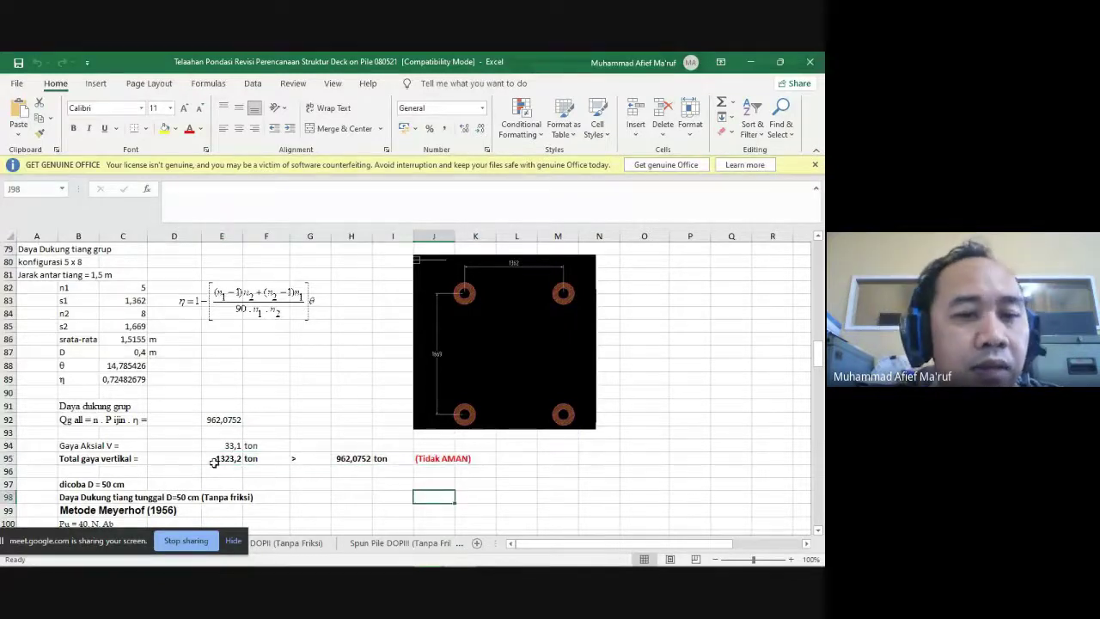
drag(213, 463, 496, 460)
scroll(496, 397, down, 2)
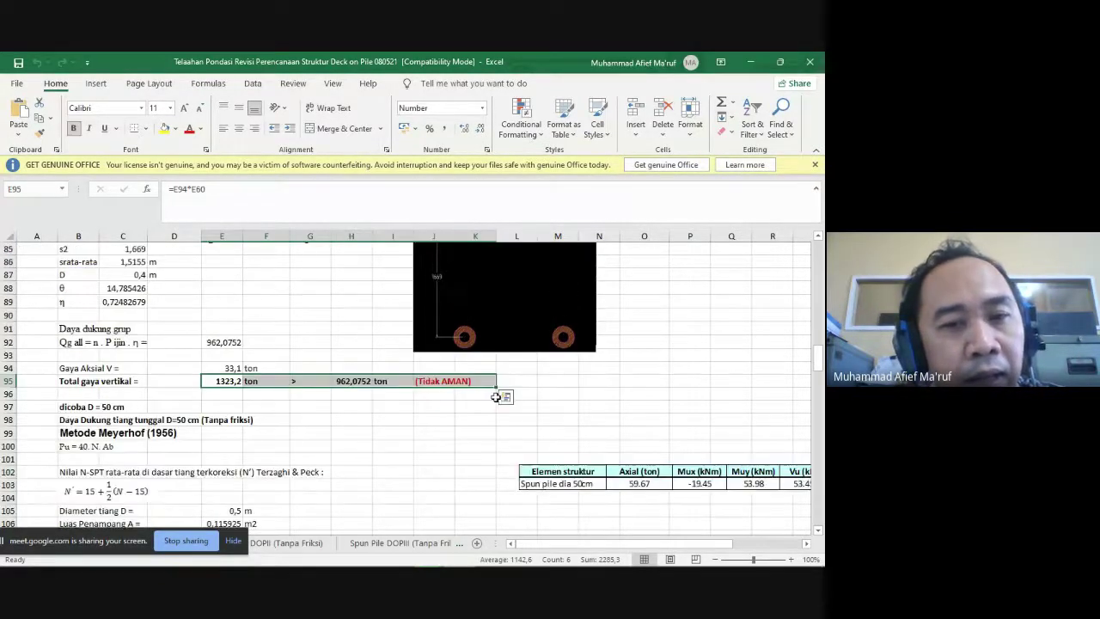
Return to the single-pile capacity heading in A63 and highlight its "D=40 cm" text.
scroll(496, 397, down, 1)
scroll(127, 400, up, 4)
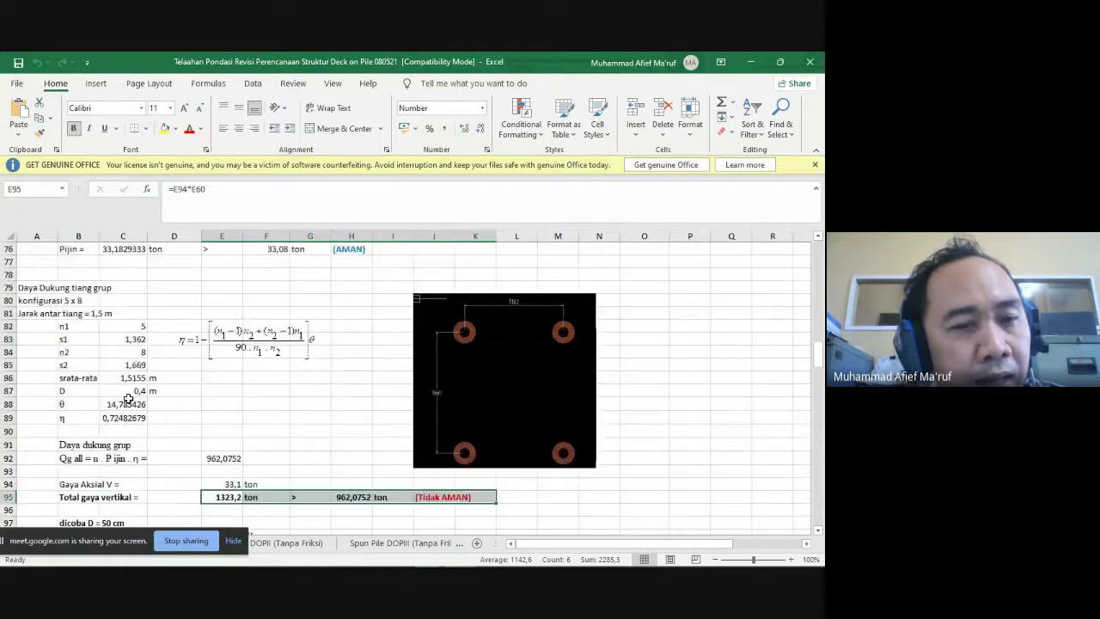
scroll(127, 399, up, 4)
scroll(138, 336, up, 2)
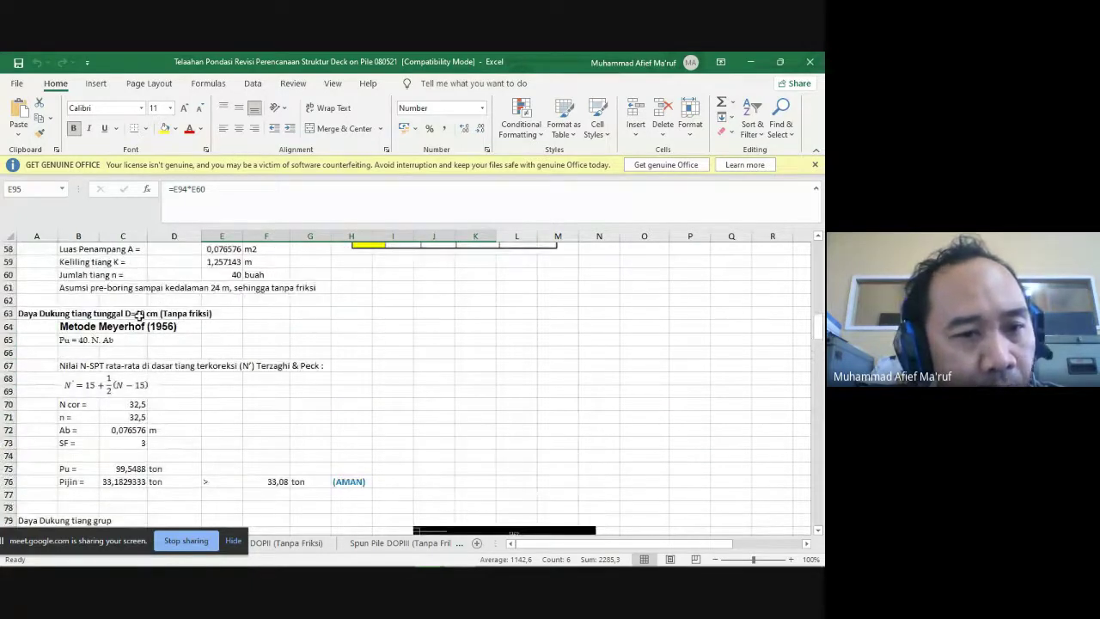
click(21, 314)
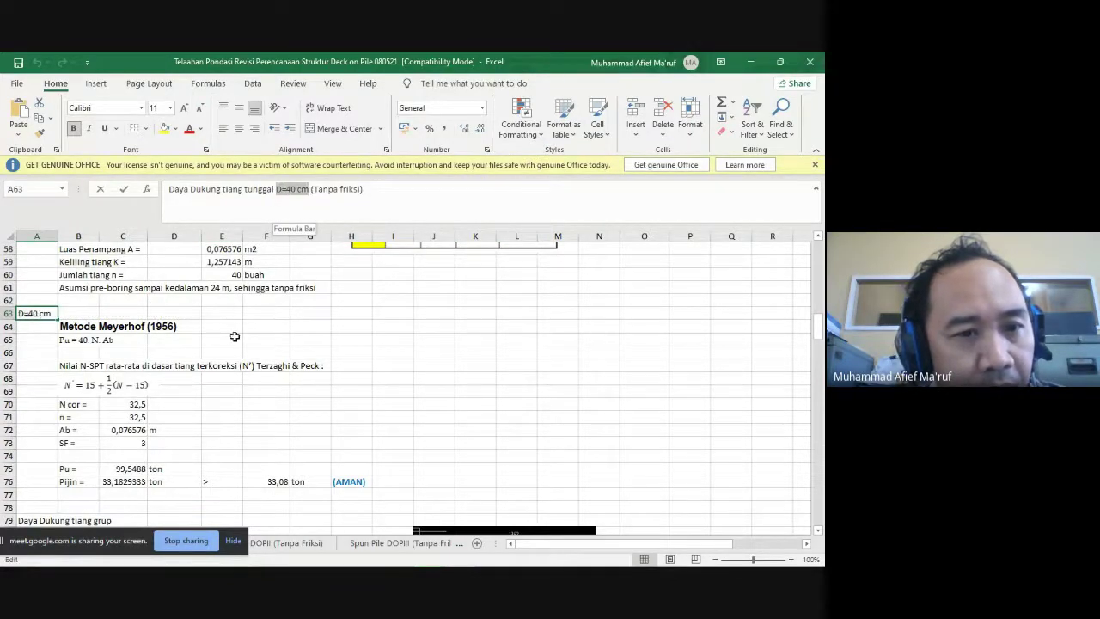
Go to the D = 50 cm trial section and highlight "D=50 cm" in the heading in B98.
scroll(271, 387, down, 1)
scroll(272, 387, down, 13)
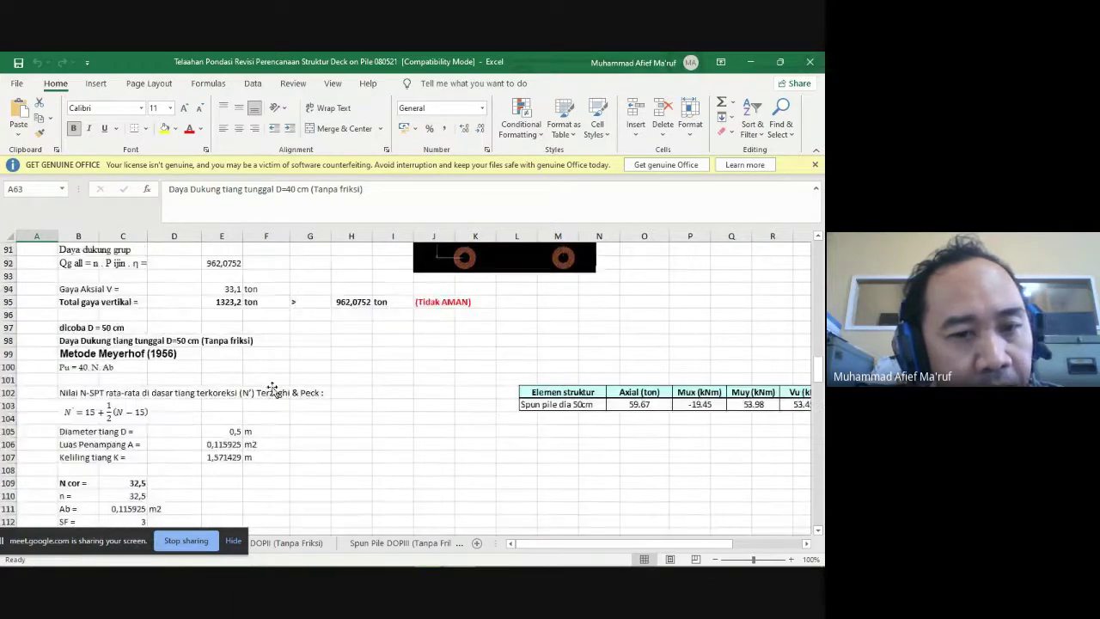
scroll(154, 330, up, 1)
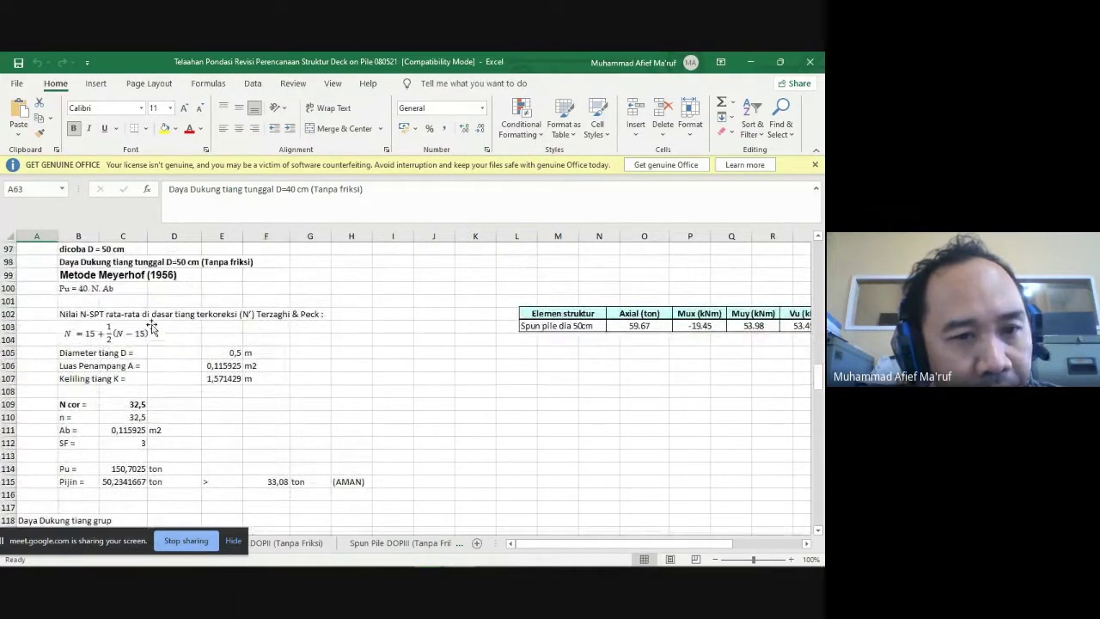
click(136, 261)
key(Left)
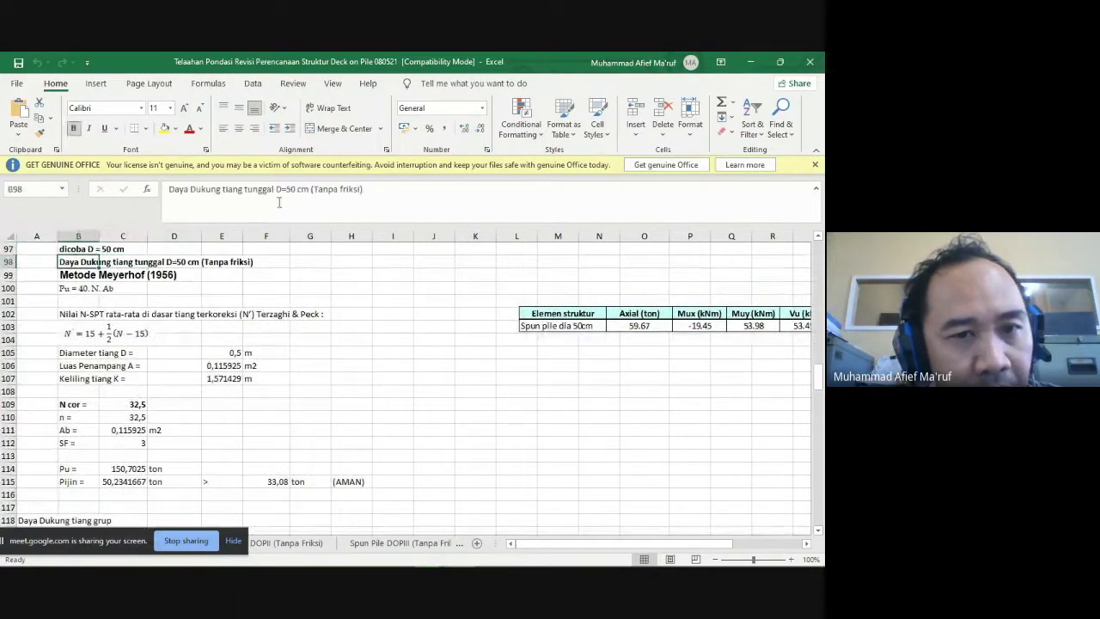
drag(274, 189, 308, 189)
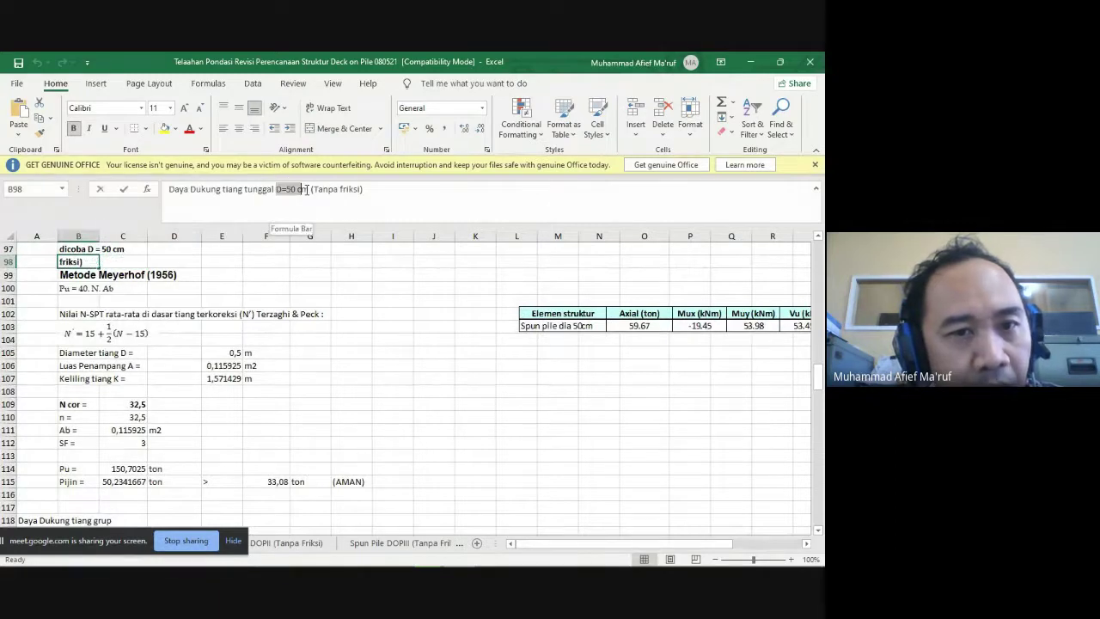
Check the 50 cm pile's cross-sectional area in E106 and its allowable capacity in C115 against the load in F115.
click(220, 366)
scroll(194, 350, down, 2)
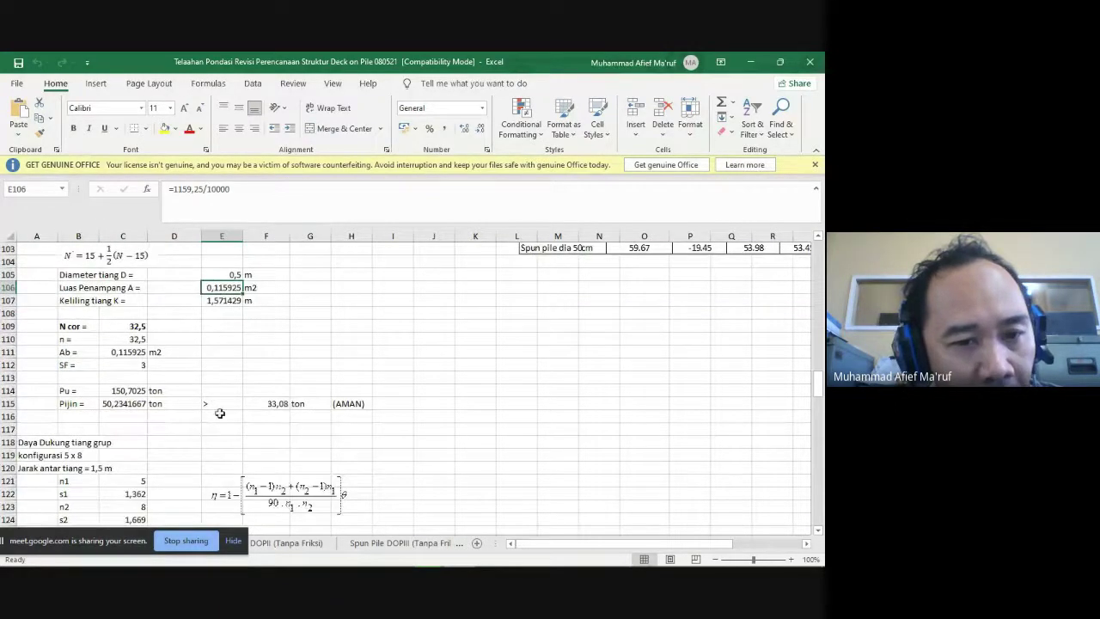
click(123, 401)
click(267, 401)
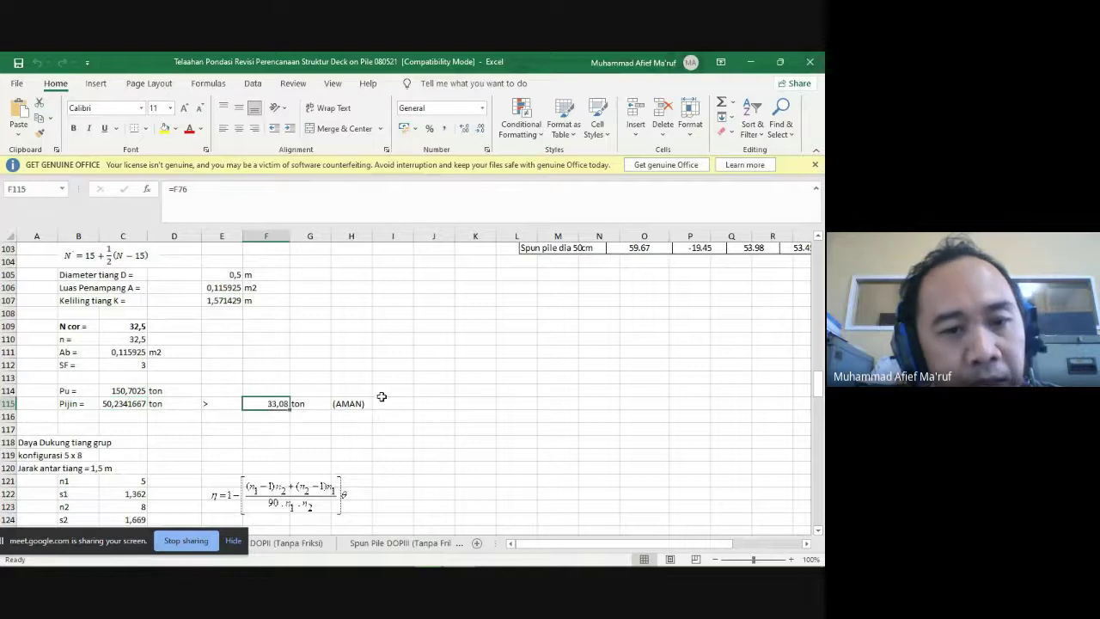
Examine the 50 cm pile group calculation, its total vertical force check in row 134, and the diameter conclusion in L134.
scroll(392, 326, down, 2)
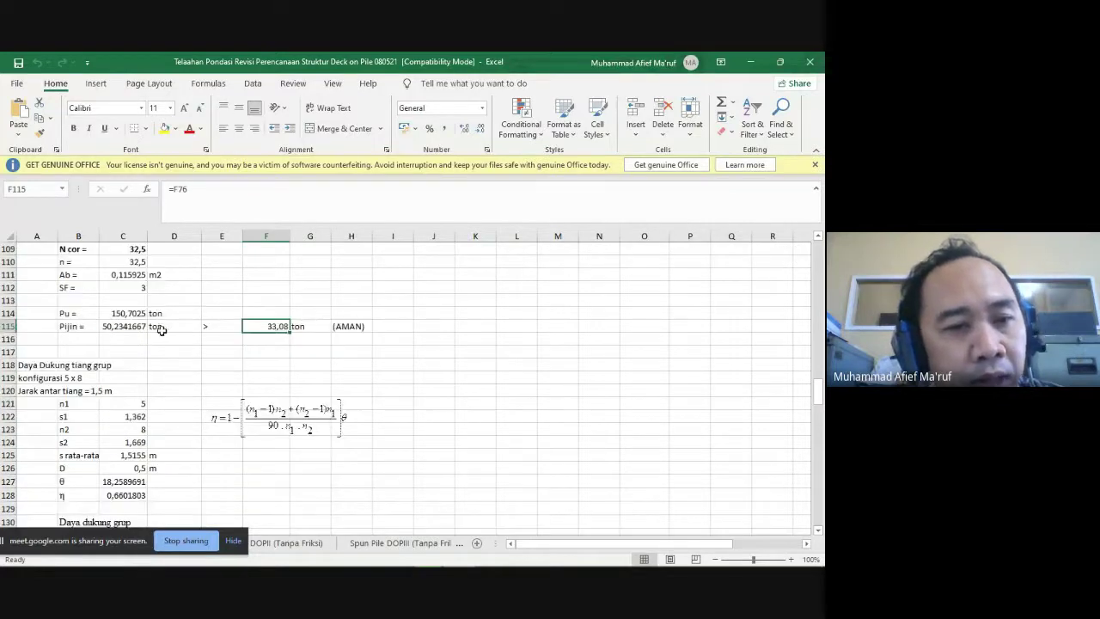
scroll(162, 329, down, 2)
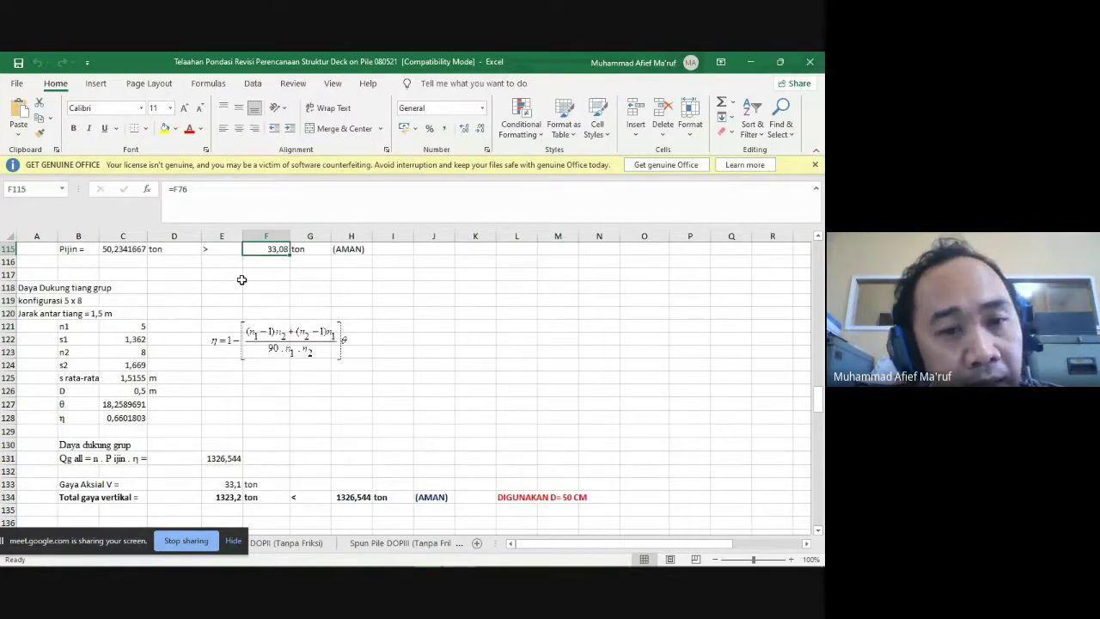
scroll(240, 279, up, 1)
scroll(240, 279, down, 2)
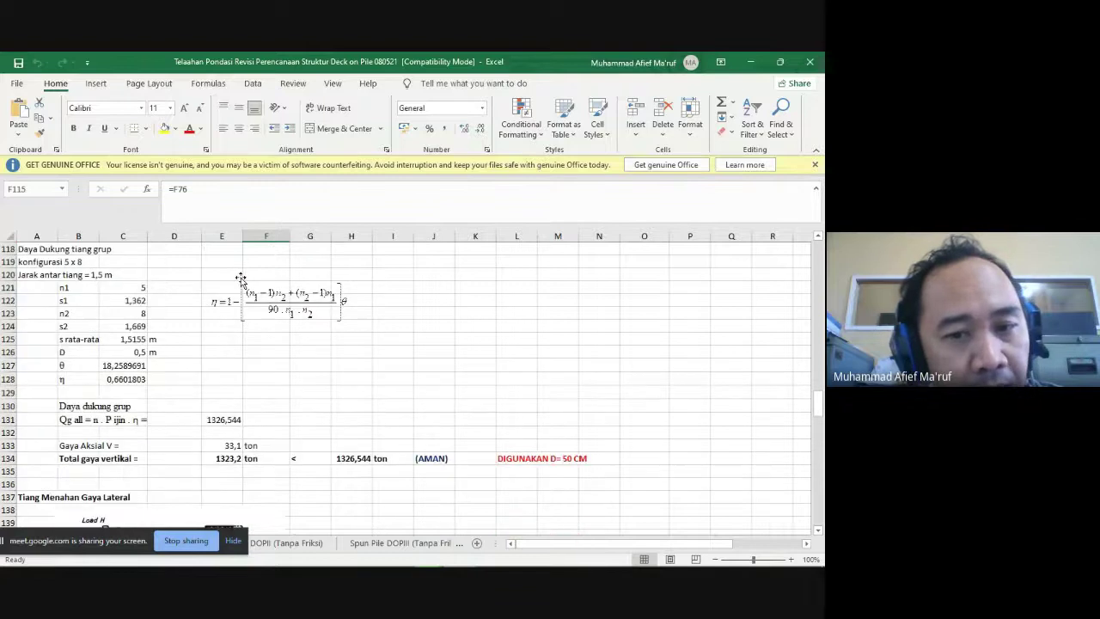
click(226, 459)
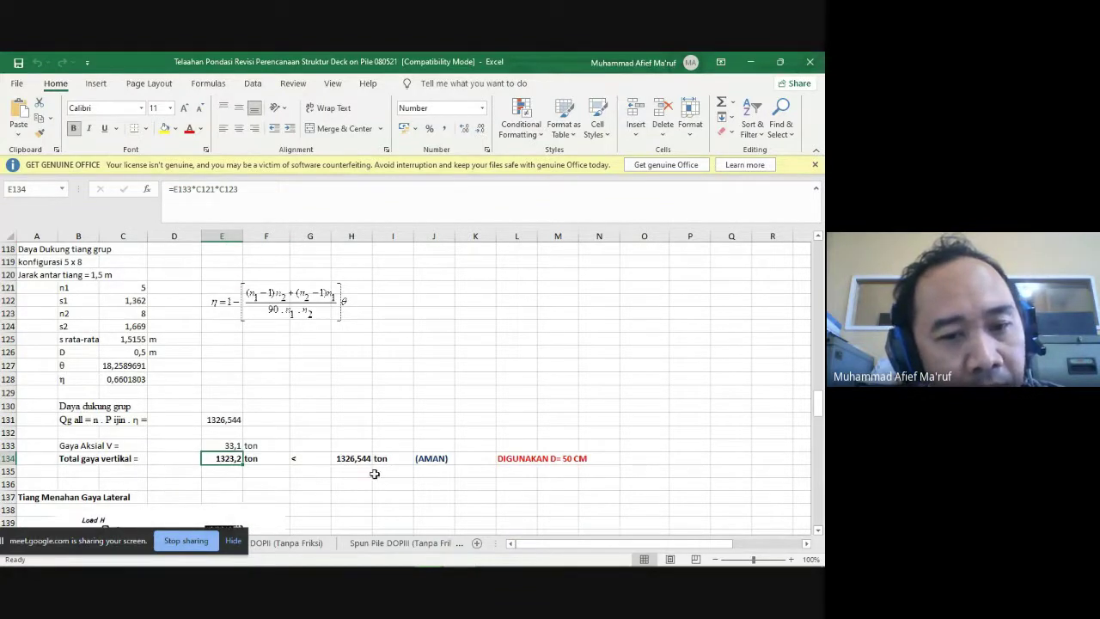
click(318, 458)
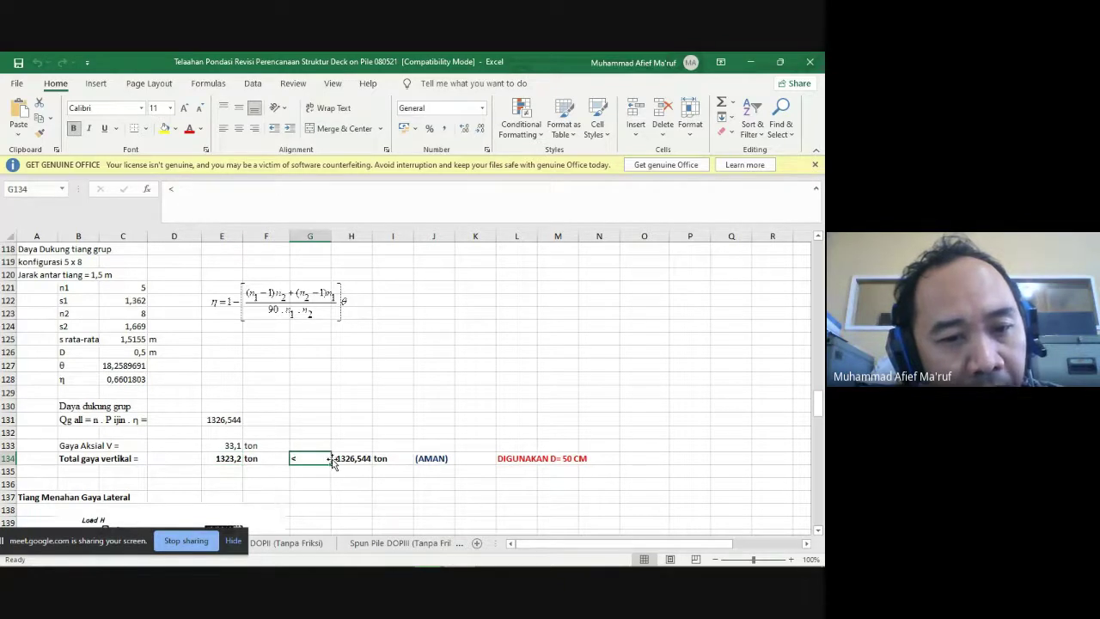
click(230, 457)
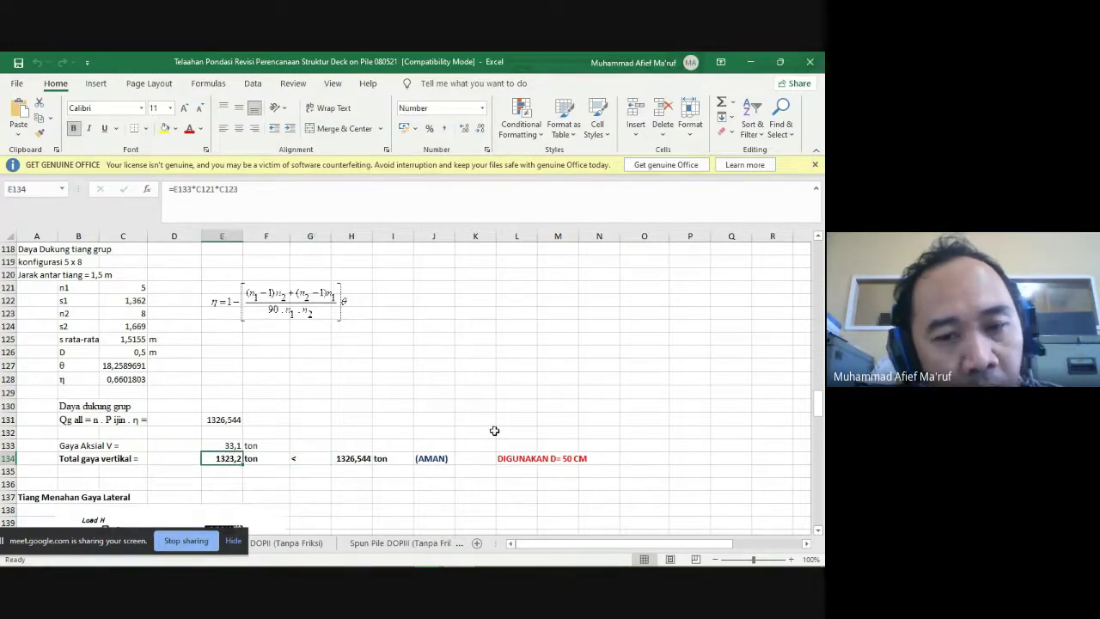
click(442, 458)
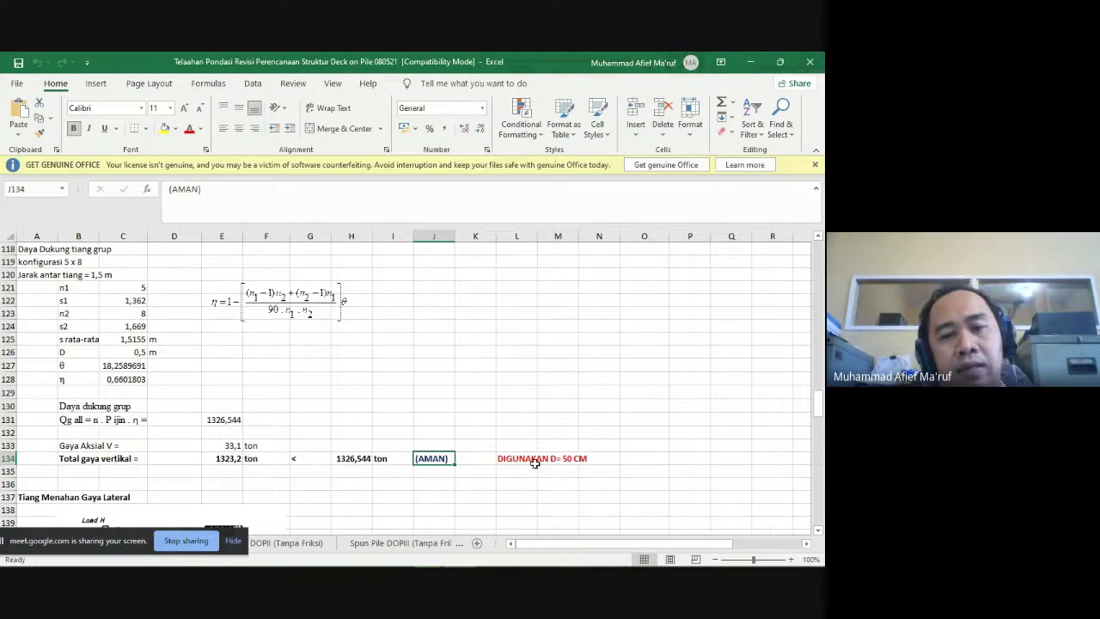
click(502, 461)
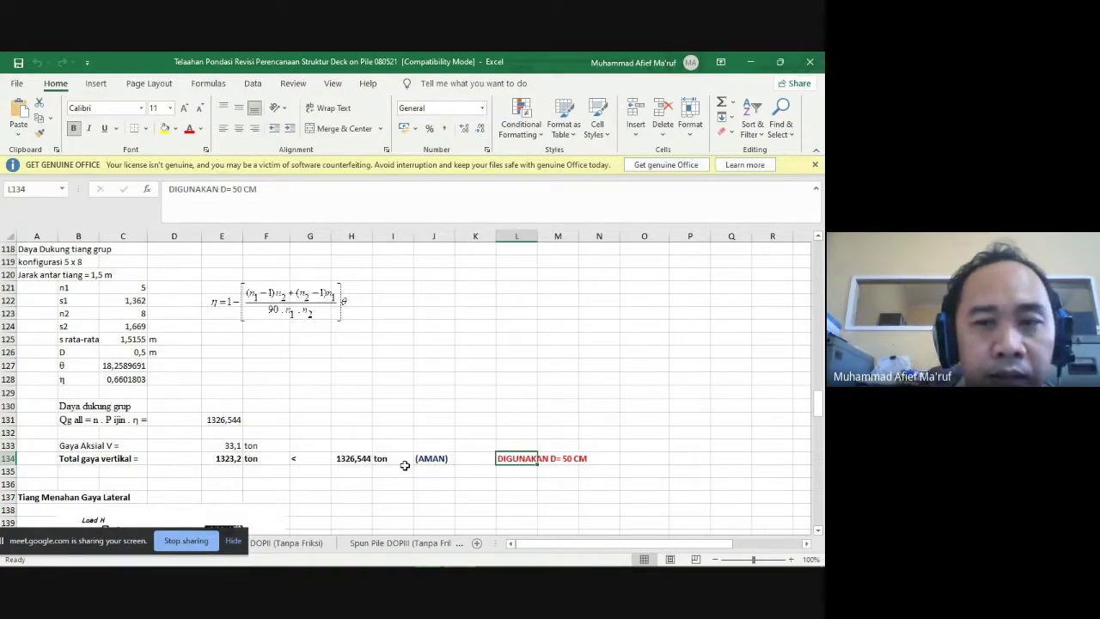
Look back over the 50 cm and 40 cm pile capacity calculations.
scroll(404, 465, up, 7)
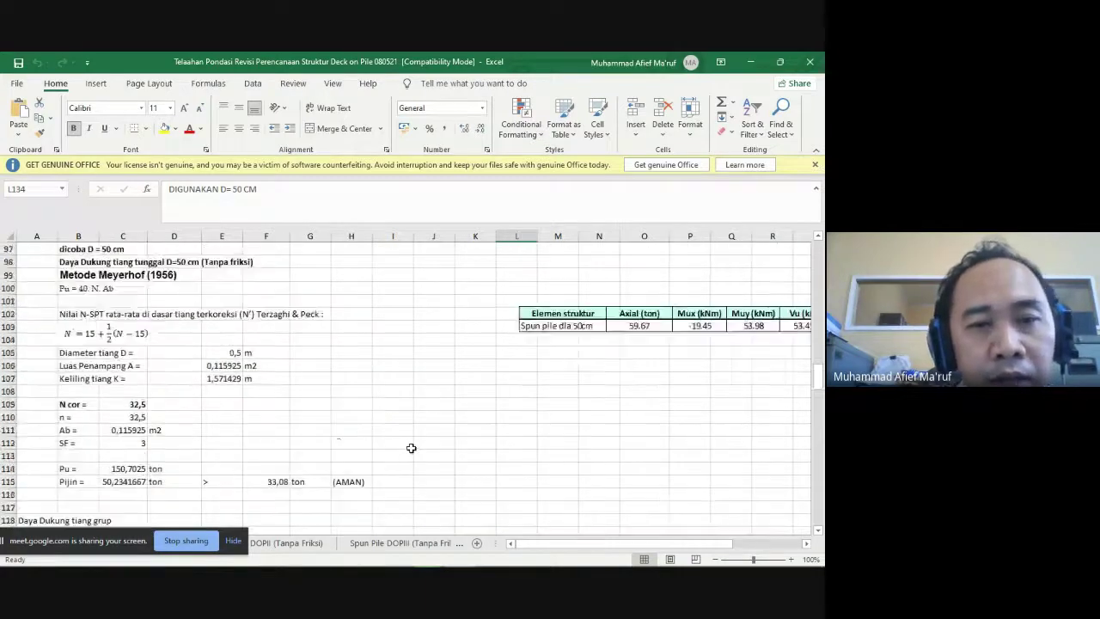
scroll(411, 448, up, 5)
scroll(392, 425, down, 17)
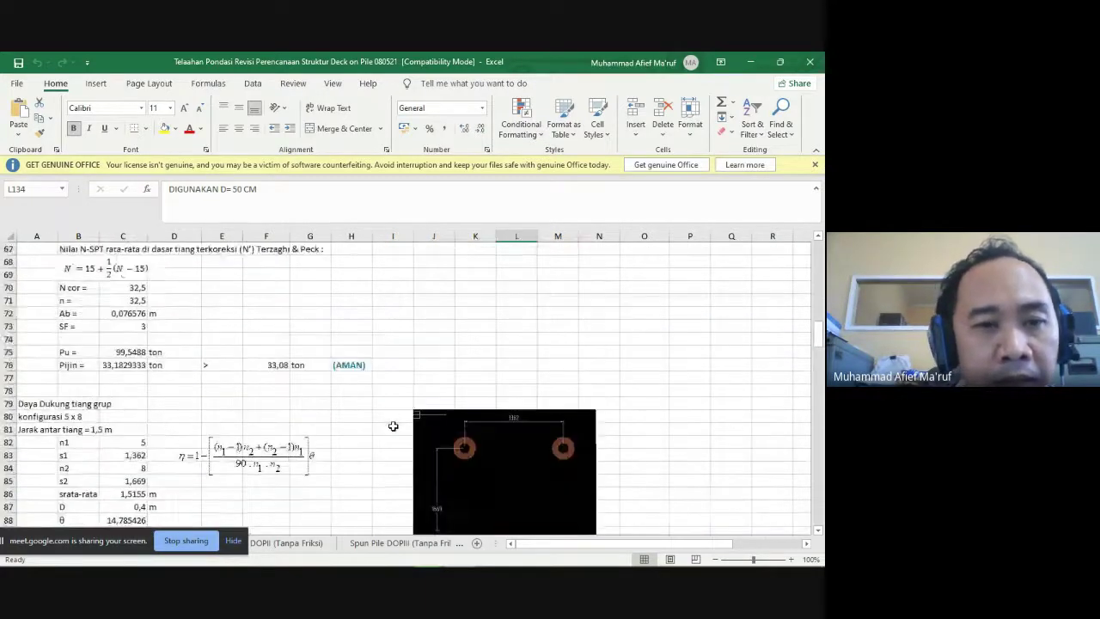
Compare the 50 cm pile group check in row 134 with the 40 cm single-pile check in row 76.
scroll(393, 425, up, 16)
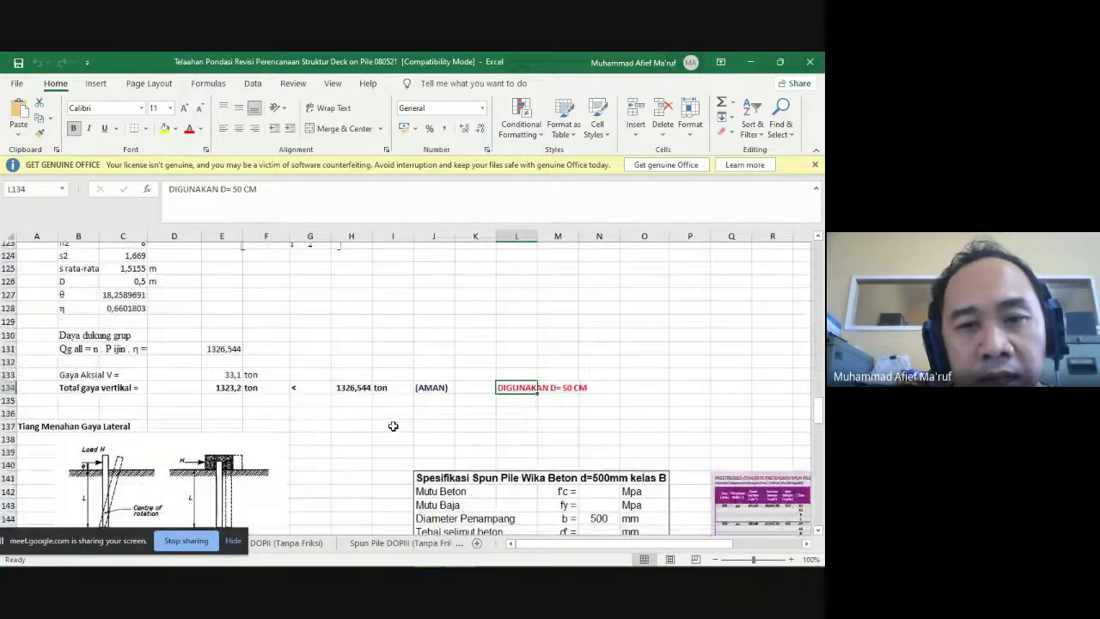
scroll(393, 425, up, 6)
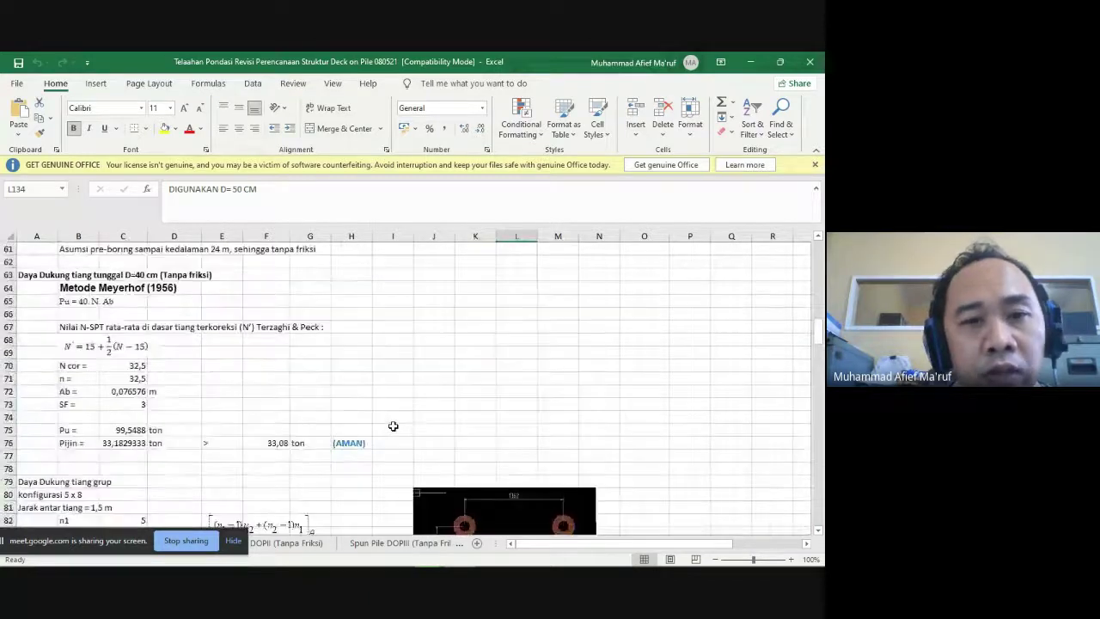
scroll(360, 466, down, 3)
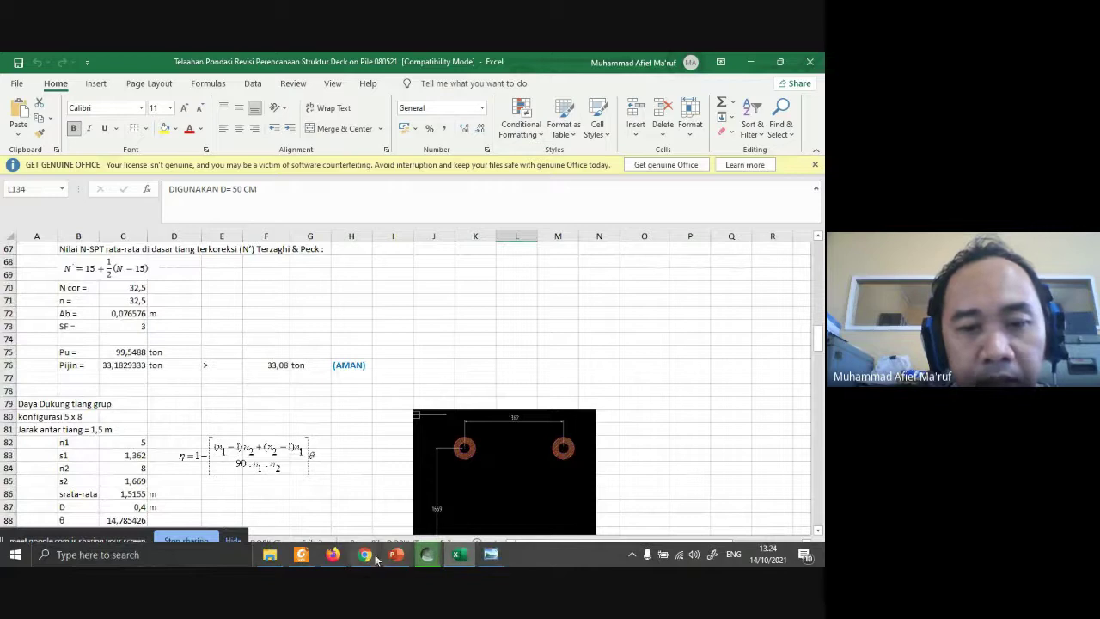
Switch to the 06-Kelompok Tiang presentation in PowerPoint and show slide 15, "Penurunan Pondasi Dalam".
click(395, 556)
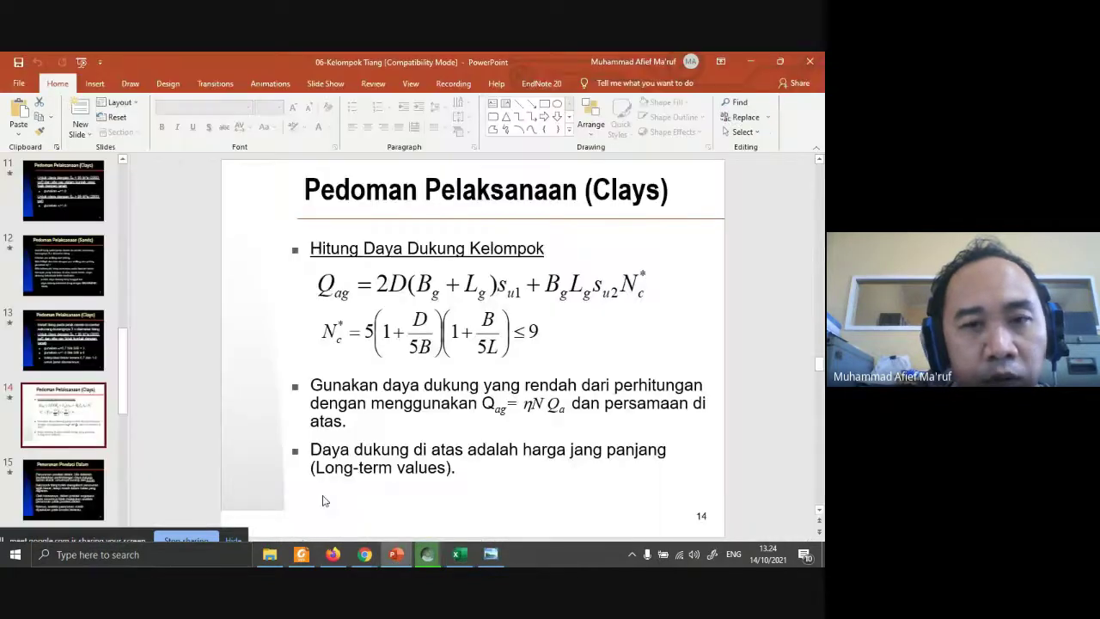
click(74, 488)
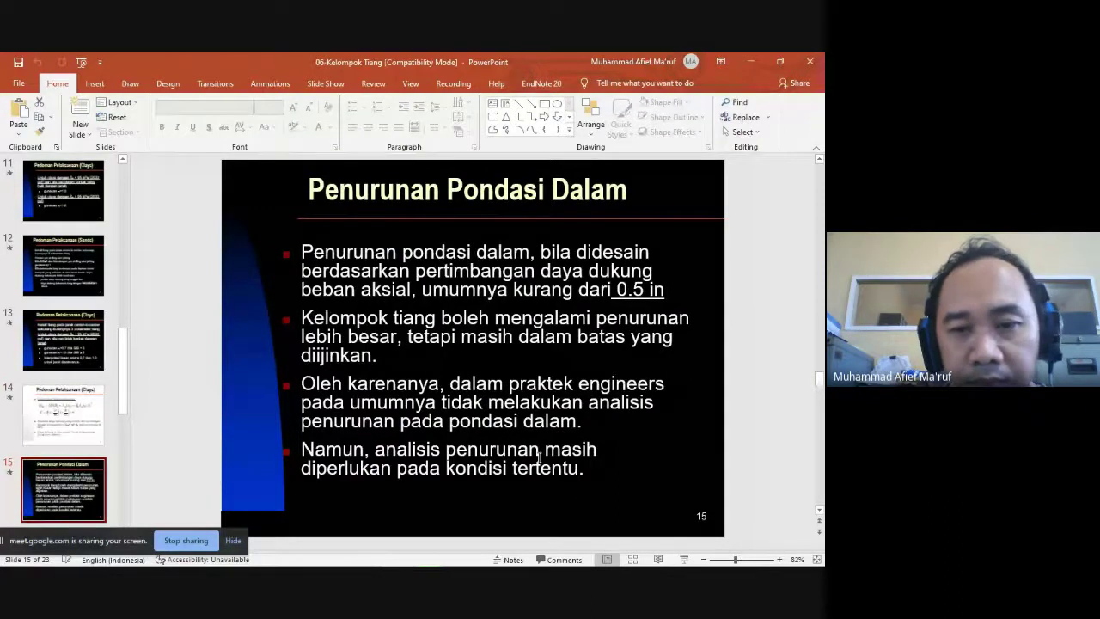
mouse_move(650, 524)
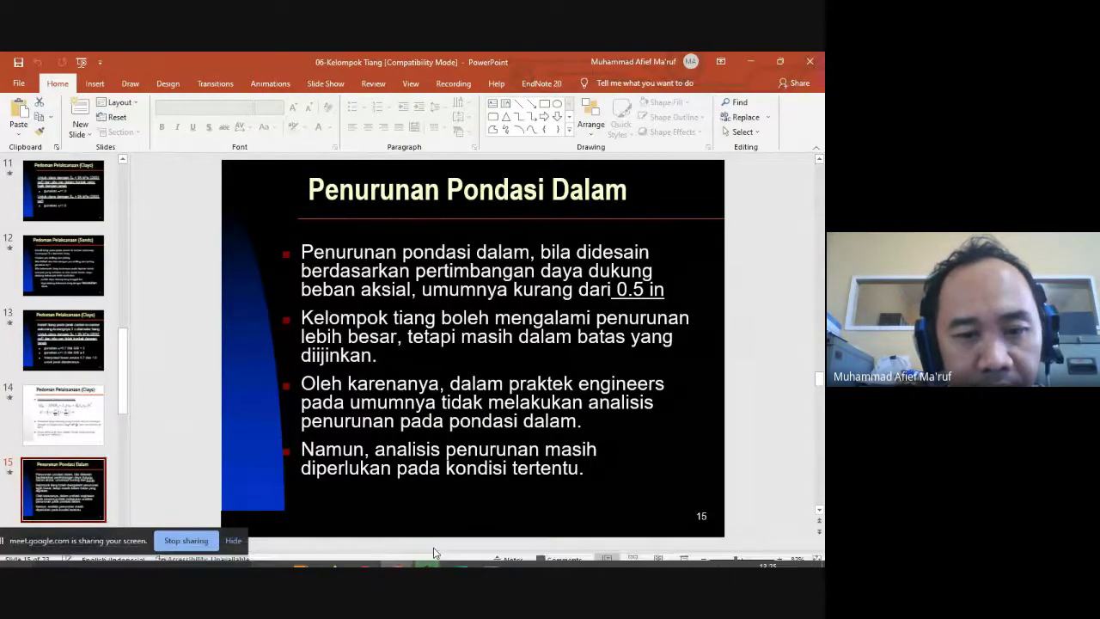
click(50, 445)
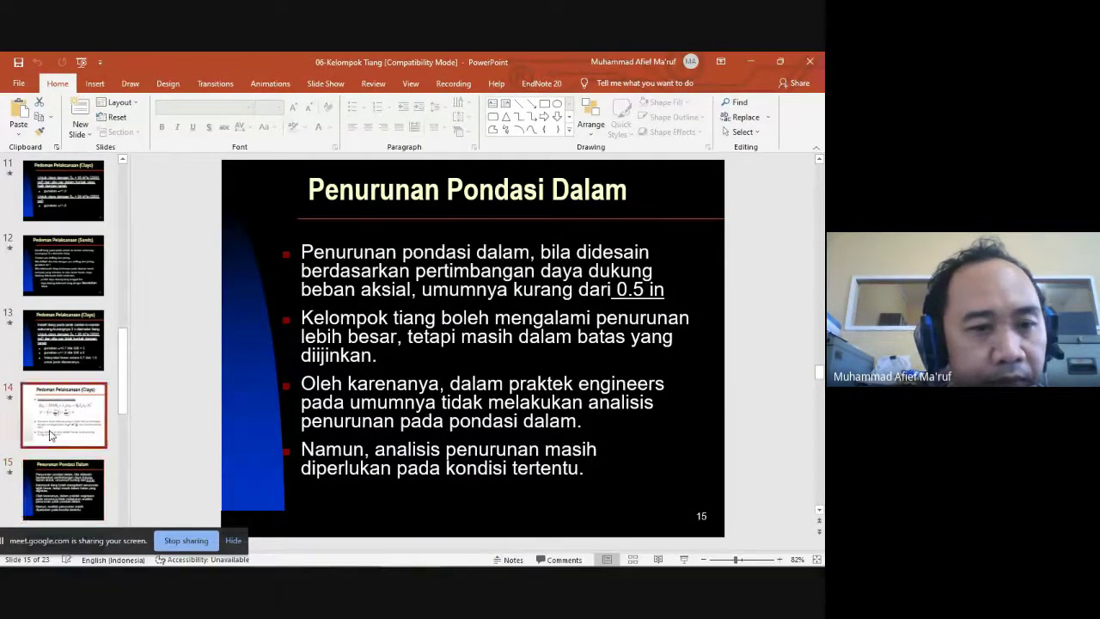
key(Down)
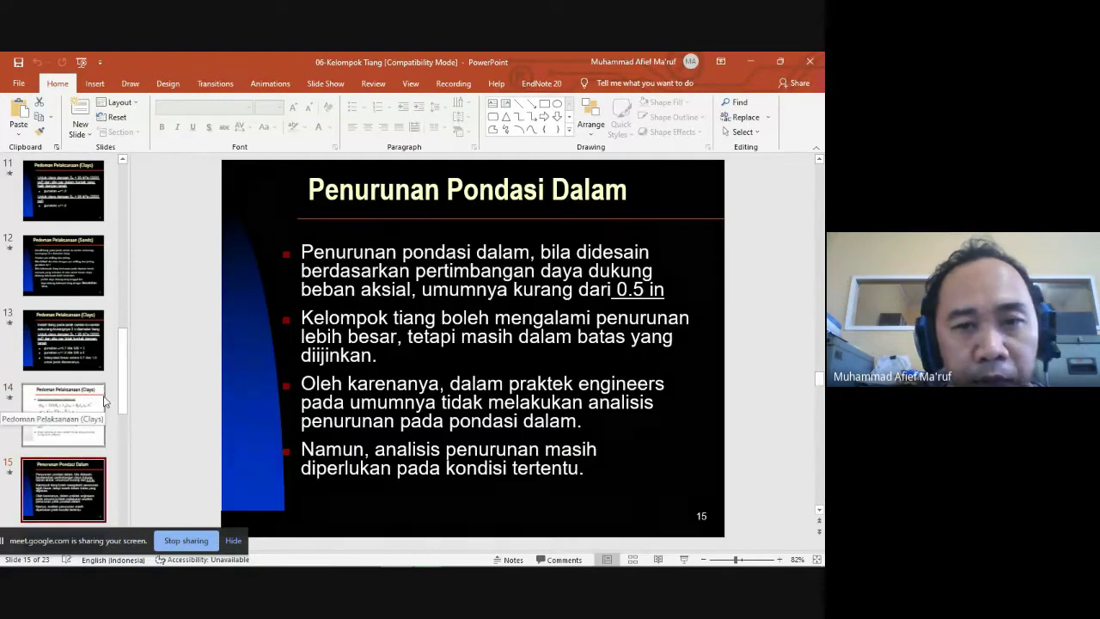